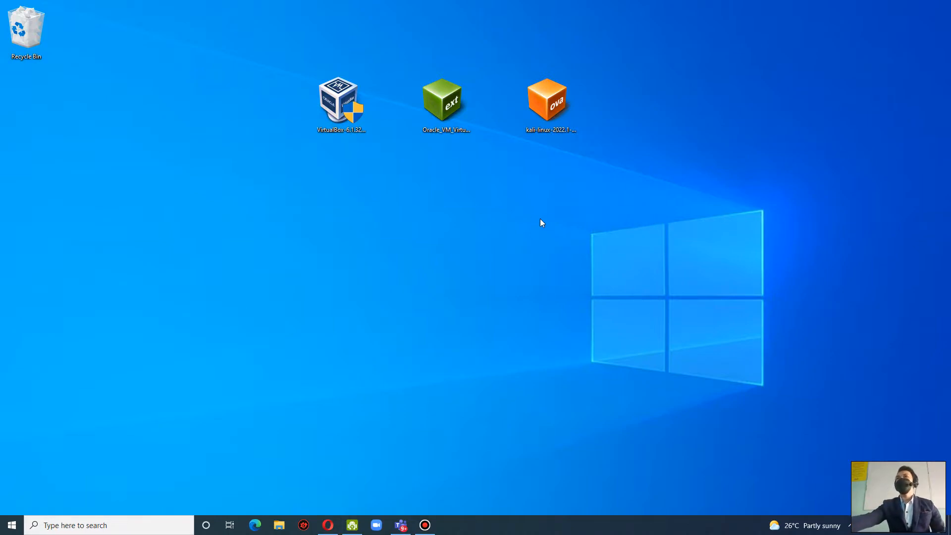
click(354, 130)
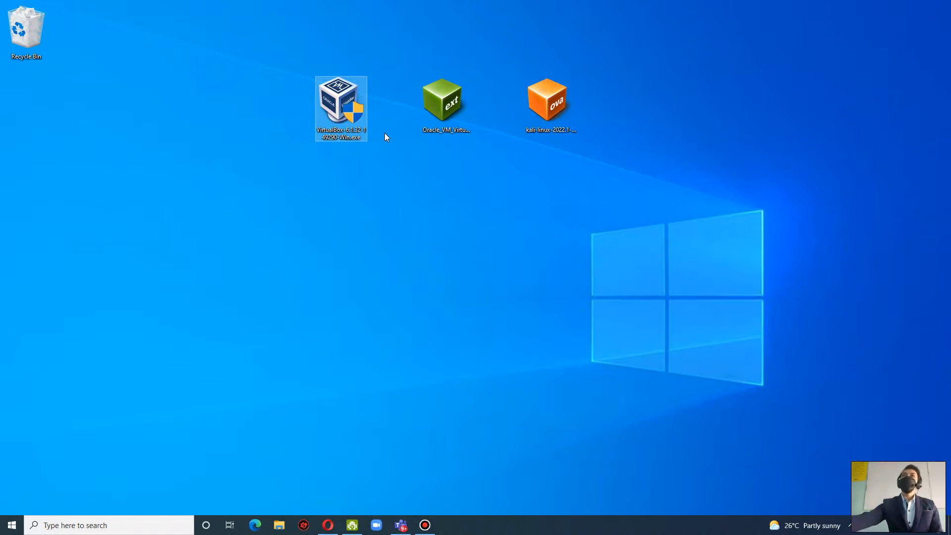
click(448, 113)
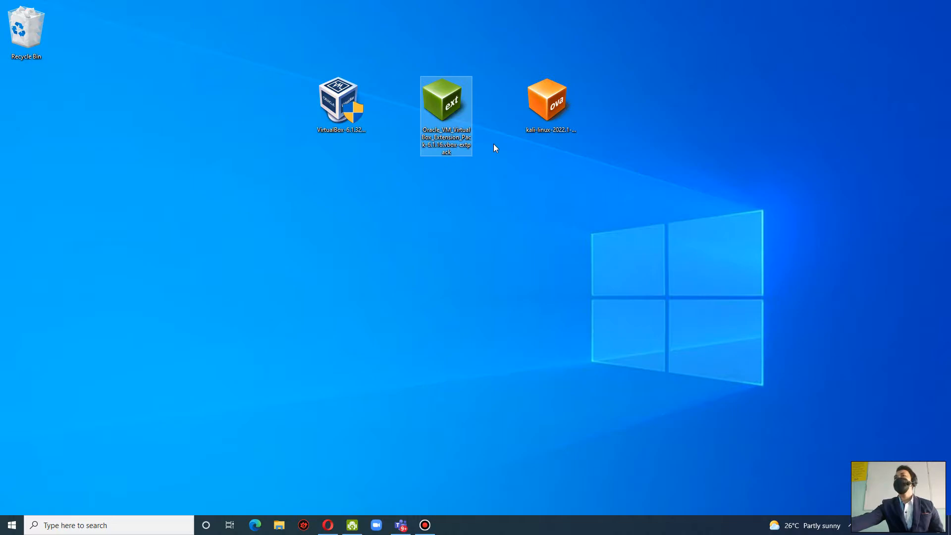
click(550, 126)
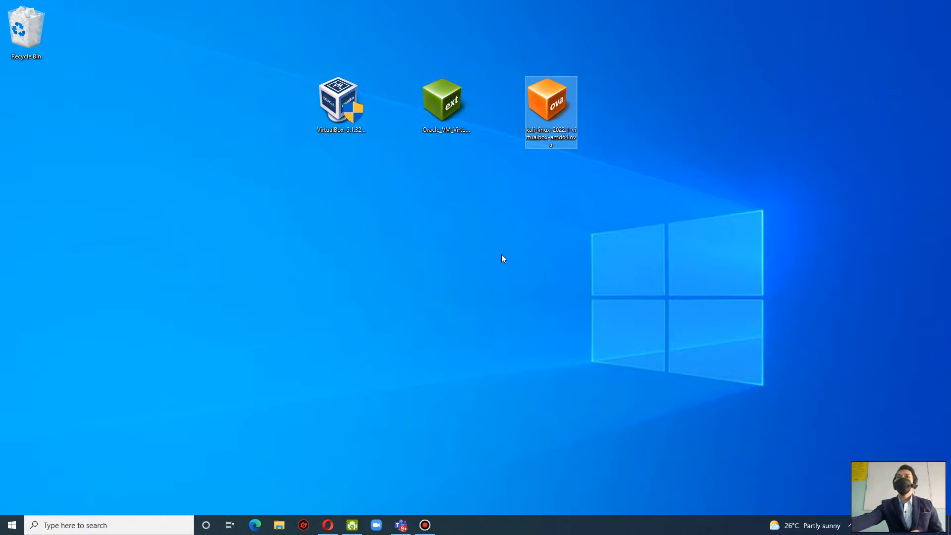
drag(276, 92, 672, 181)
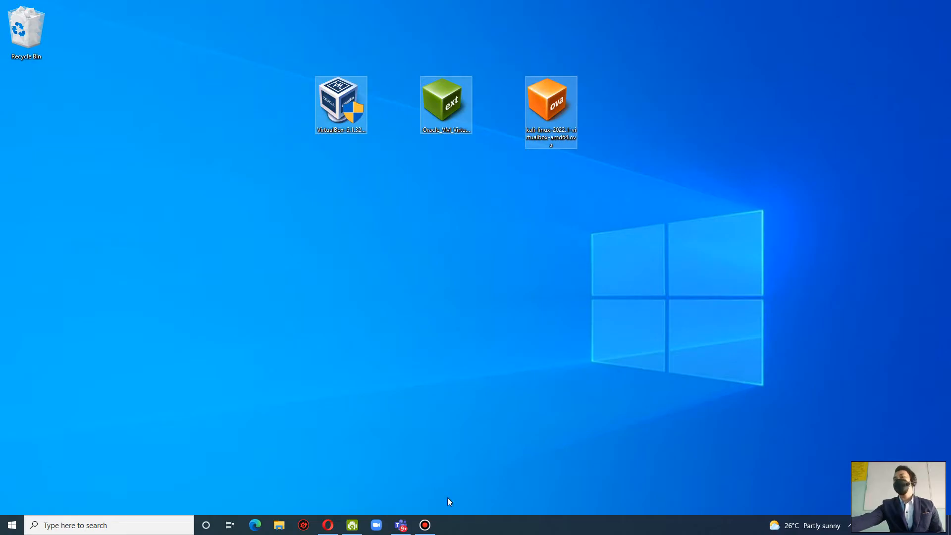
Switch to Opera, search Google for virtualbox and open the Downloads page of the VirtualBox website.
click(327, 525)
click(458, 243)
click(459, 239)
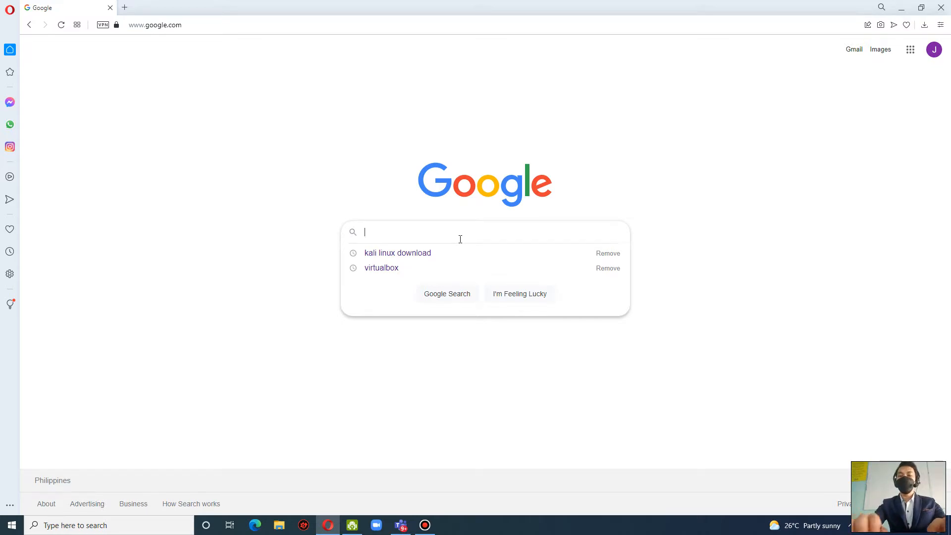
text(virut)
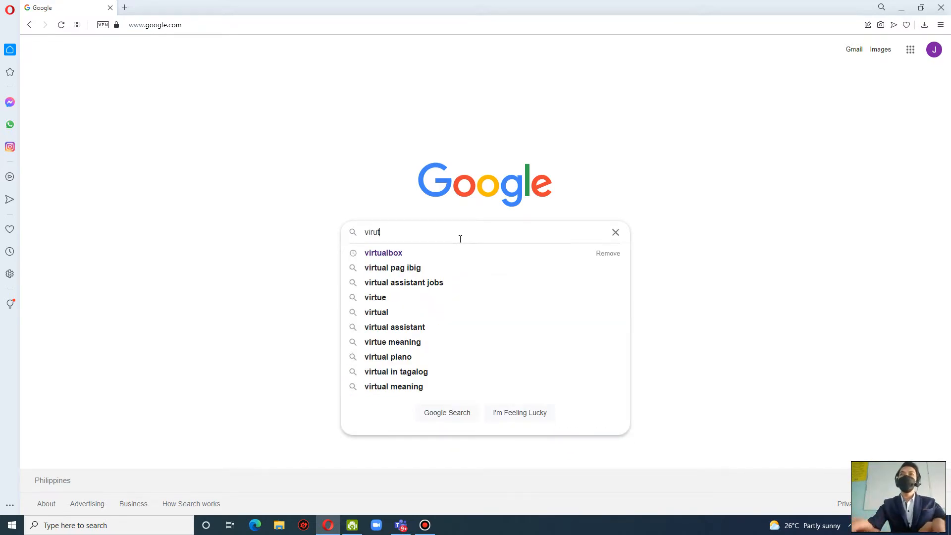
click(451, 257)
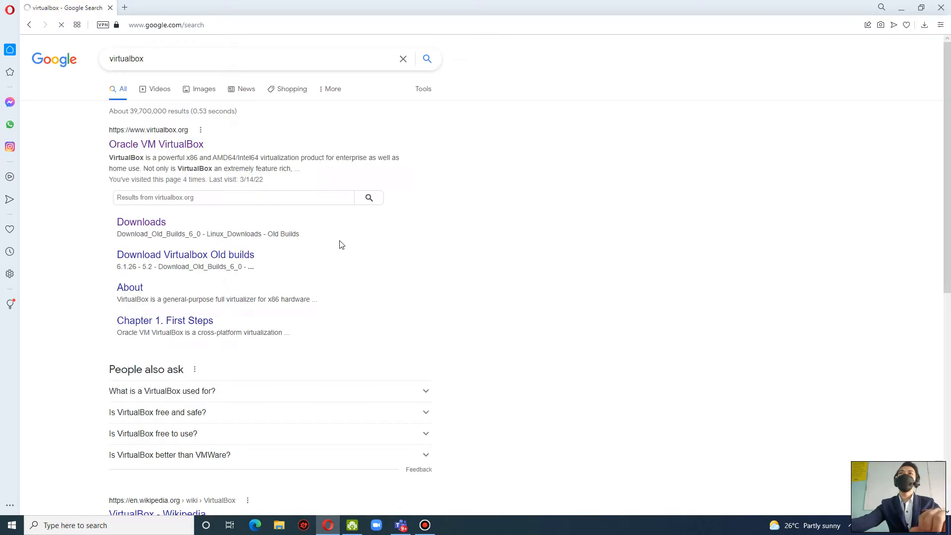
click(192, 148)
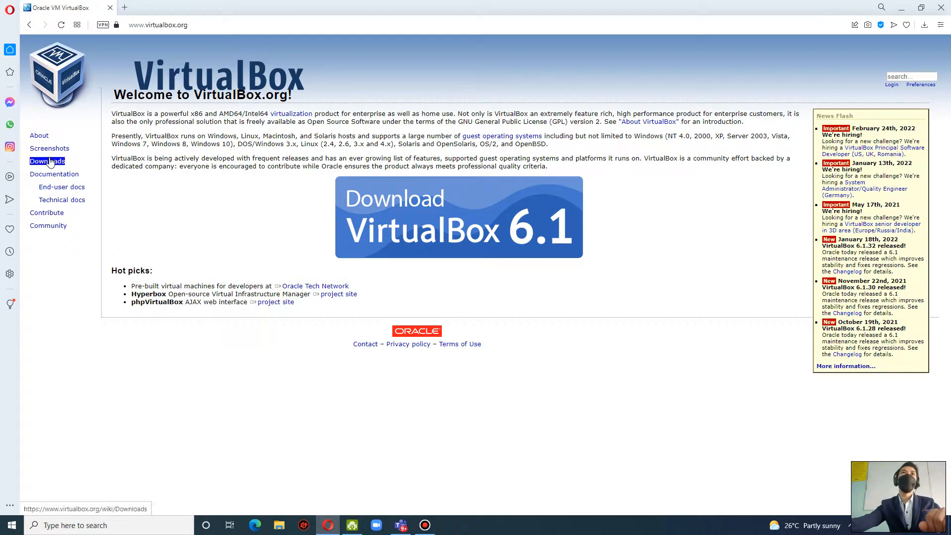
click(57, 161)
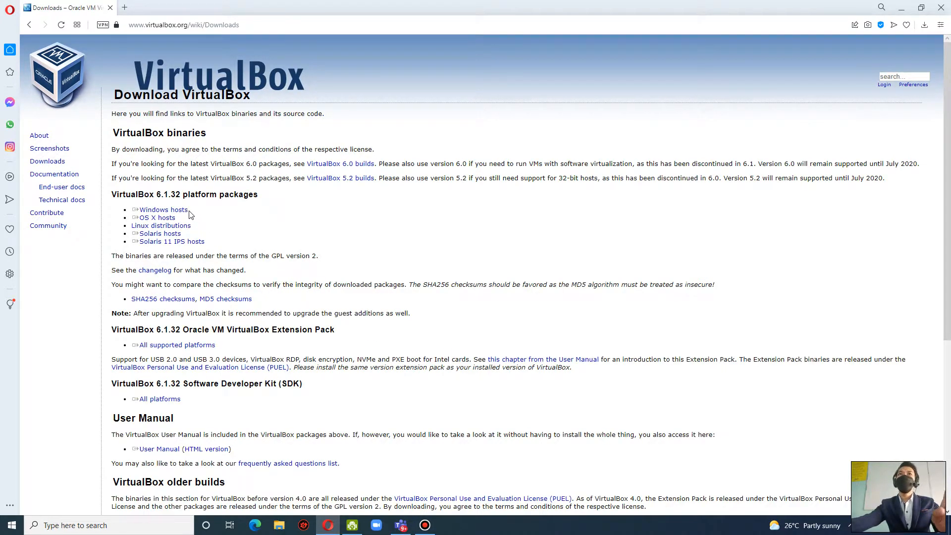
Try to download the VirtualBox 6.1.32 platform package for Windows hosts.
click(173, 218)
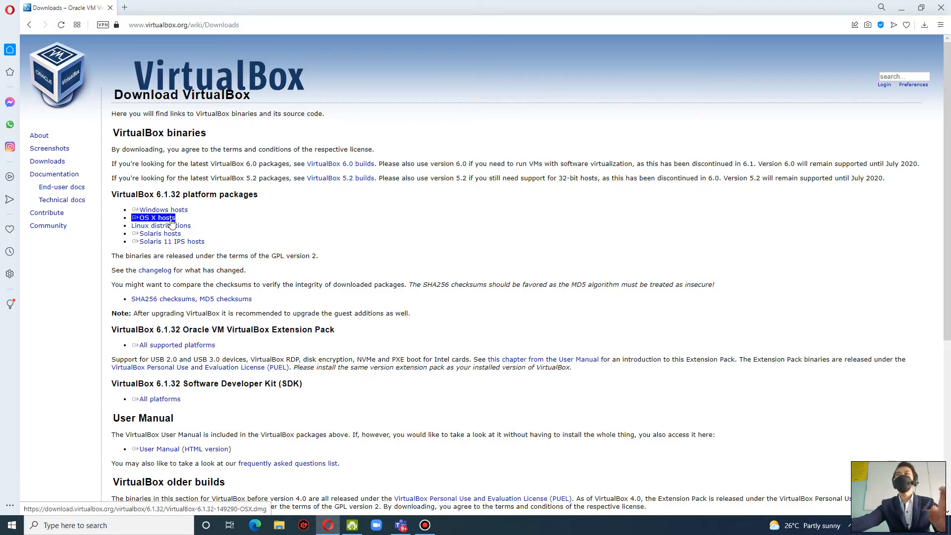
click(170, 227)
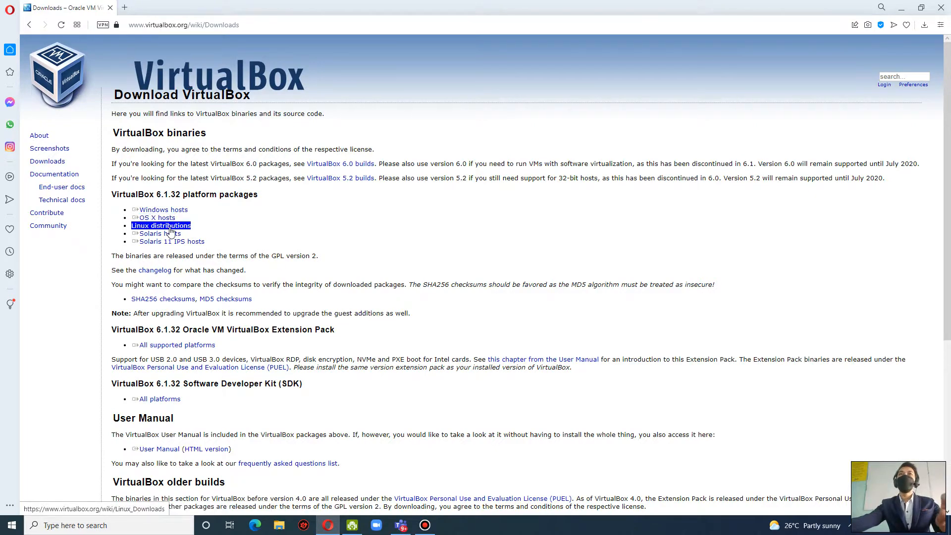
click(183, 242)
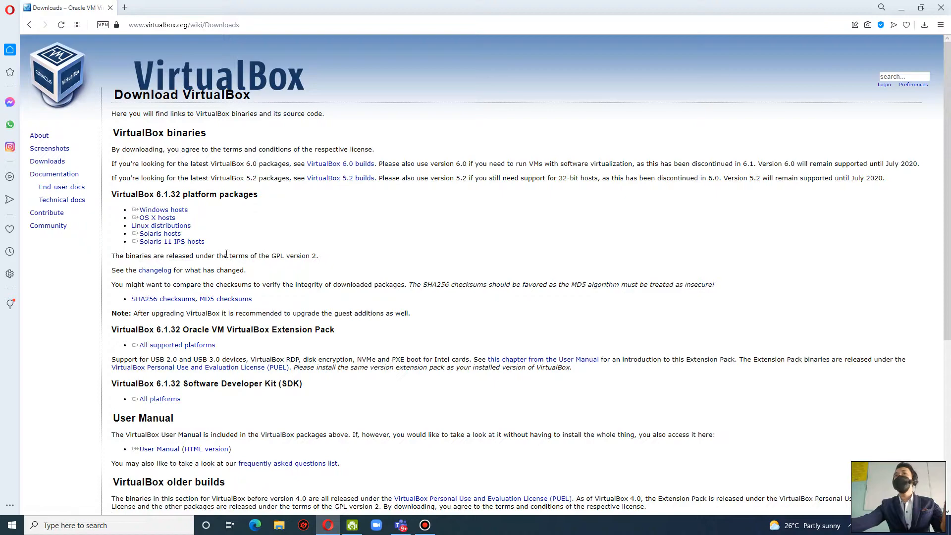
click(185, 212)
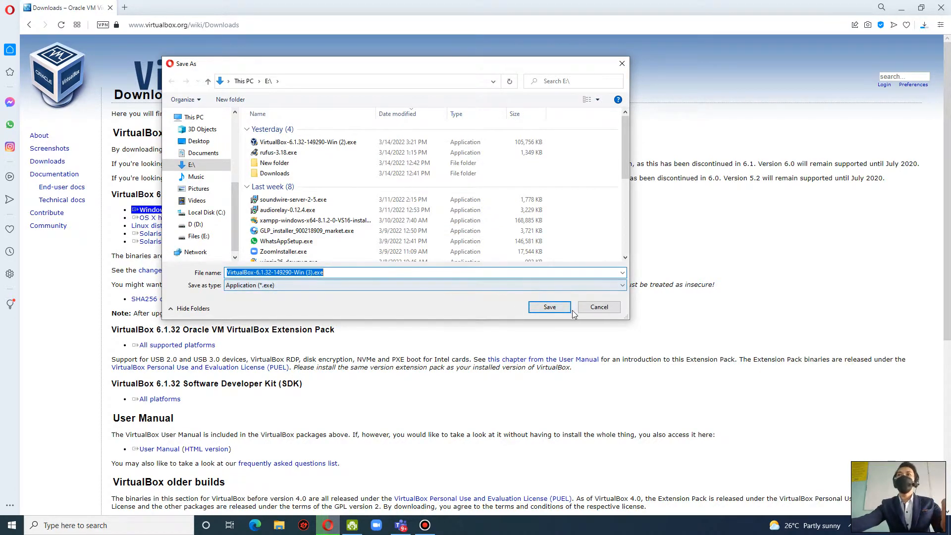
click(605, 305)
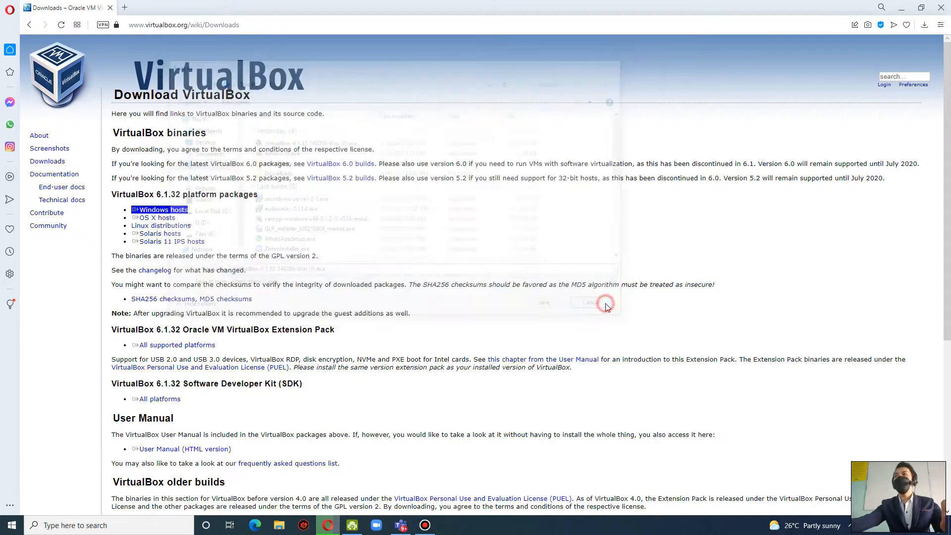
Download the VirtualBox 6.1.32 Oracle VM VirtualBox Extension Pack for all supported platforms.
double_click(125, 331)
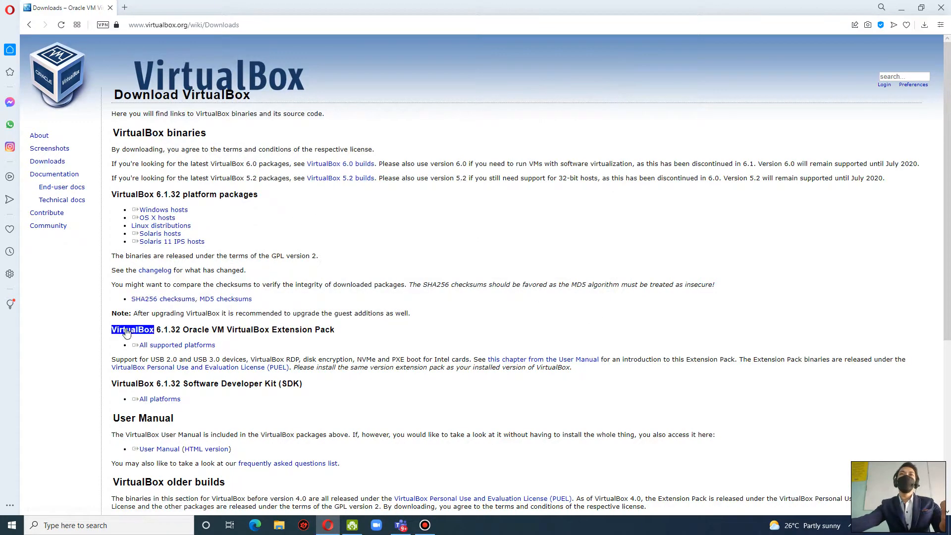
drag(128, 340, 151, 348)
click(144, 339)
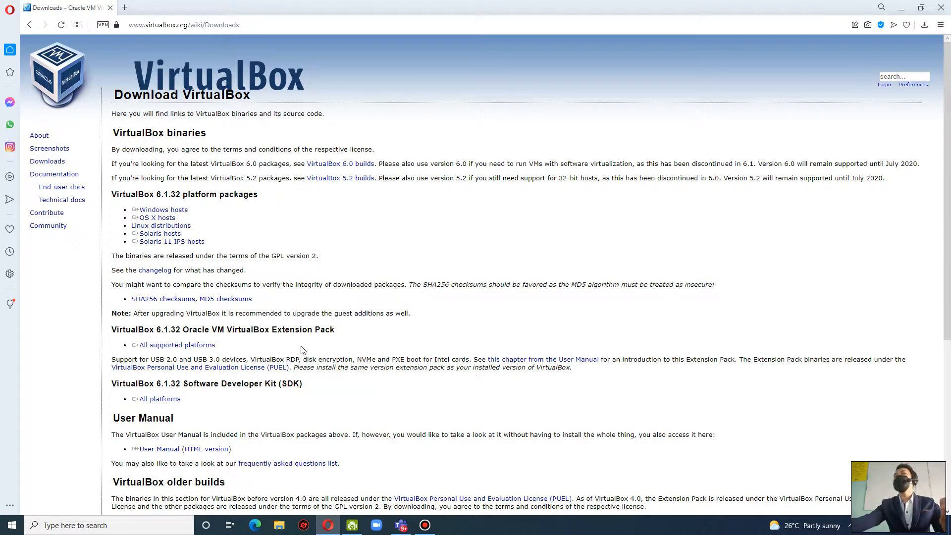
click(212, 345)
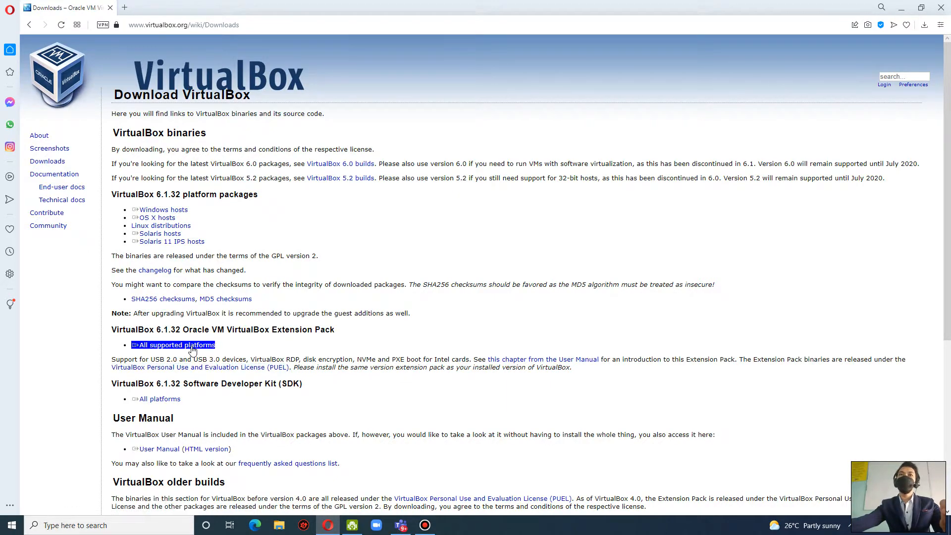
click(193, 345)
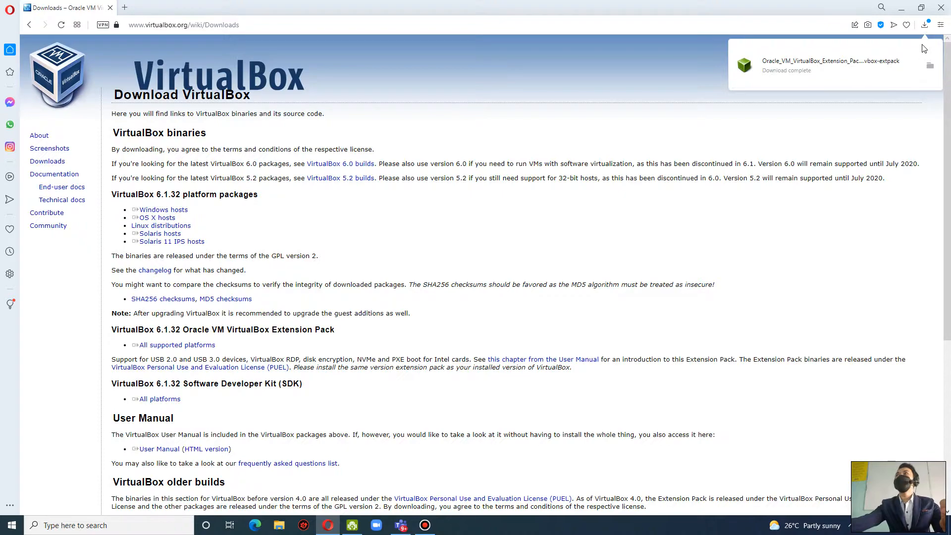
Search Google for "kali linux download" in a new browser tab and open the official Get Kali page.
click(124, 8)
text(googl)
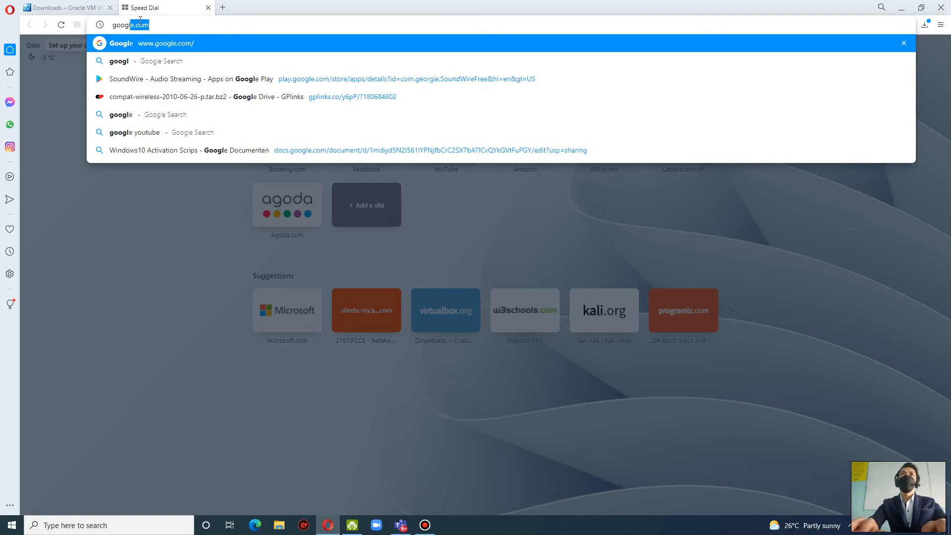
key(Return)
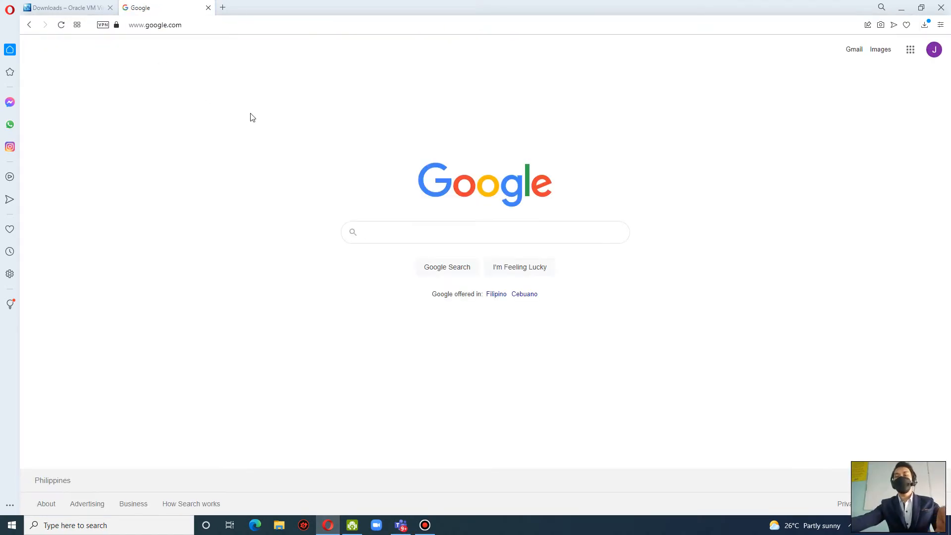
text(l)
key(BackSpace)
text(kal)
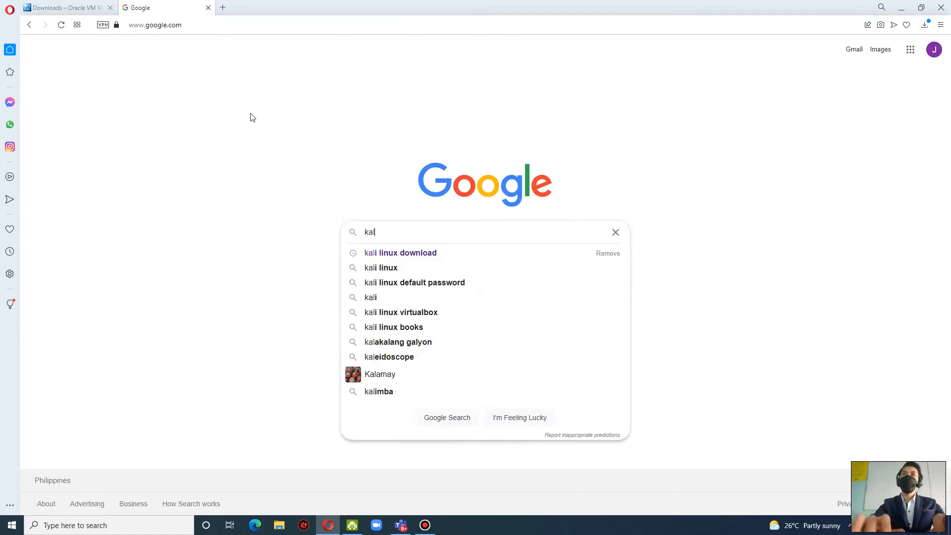
text(i linux)
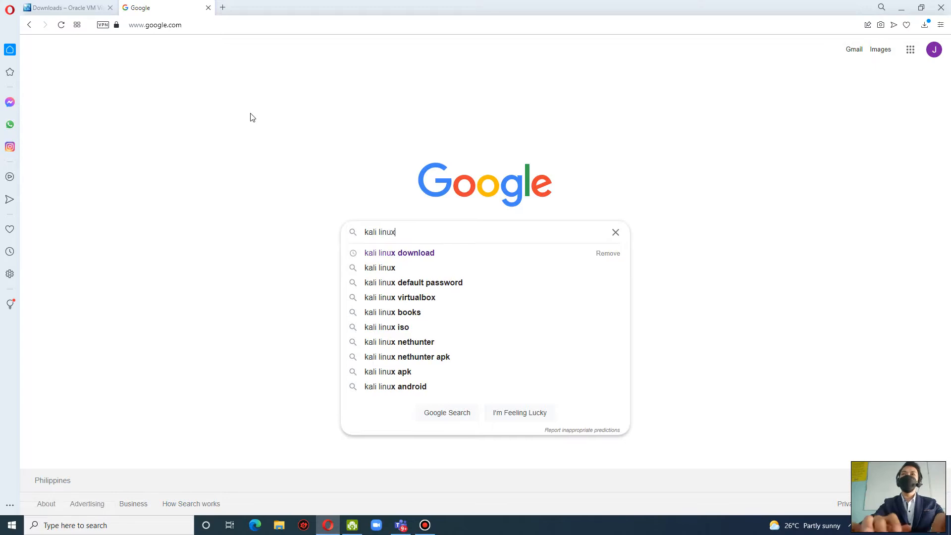
click(406, 253)
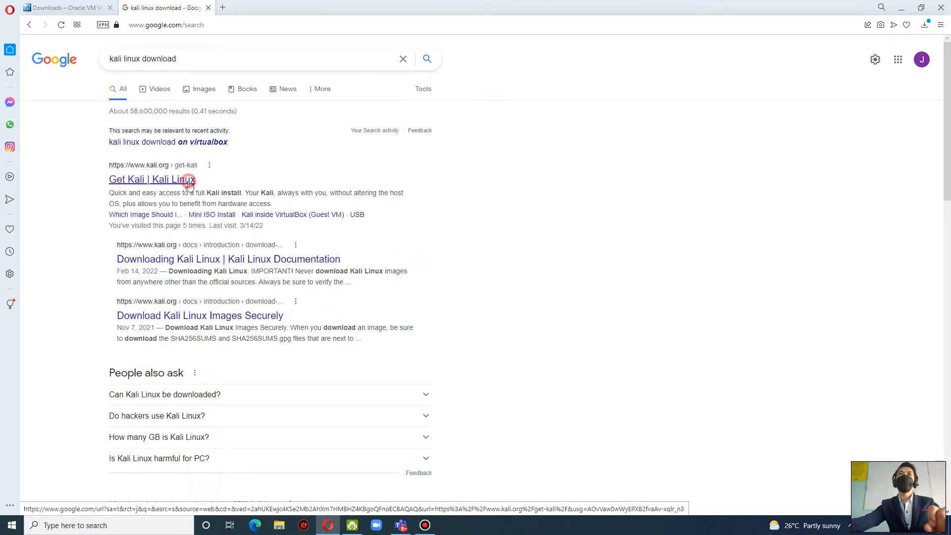
click(189, 185)
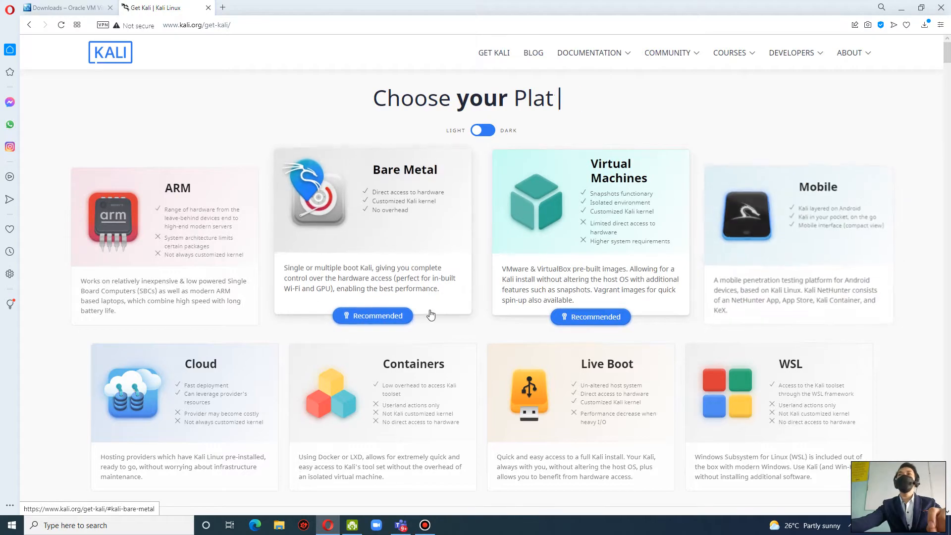
Show the 64-bit images in the Virtual Machines section of the Get Kali page.
scroll(651, 319, down, 2)
scroll(653, 321, up, 2)
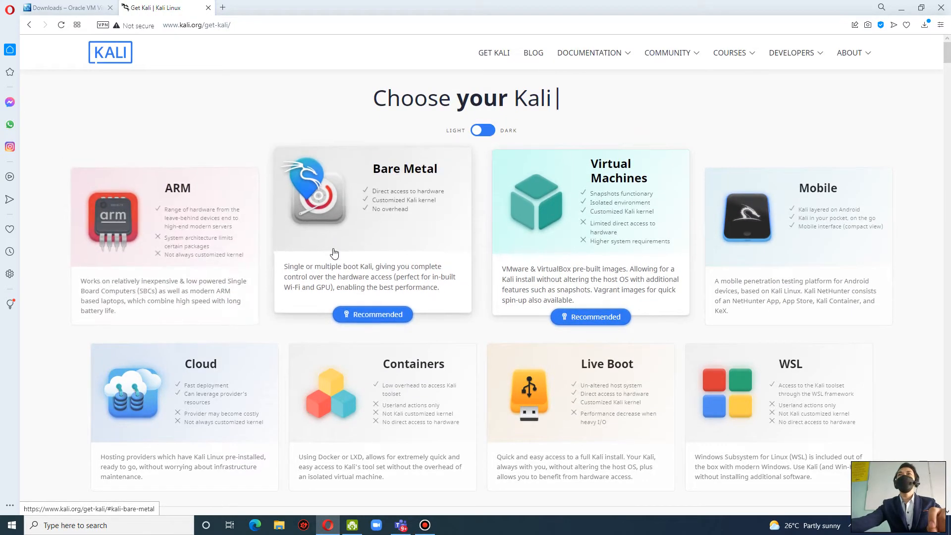
click(616, 194)
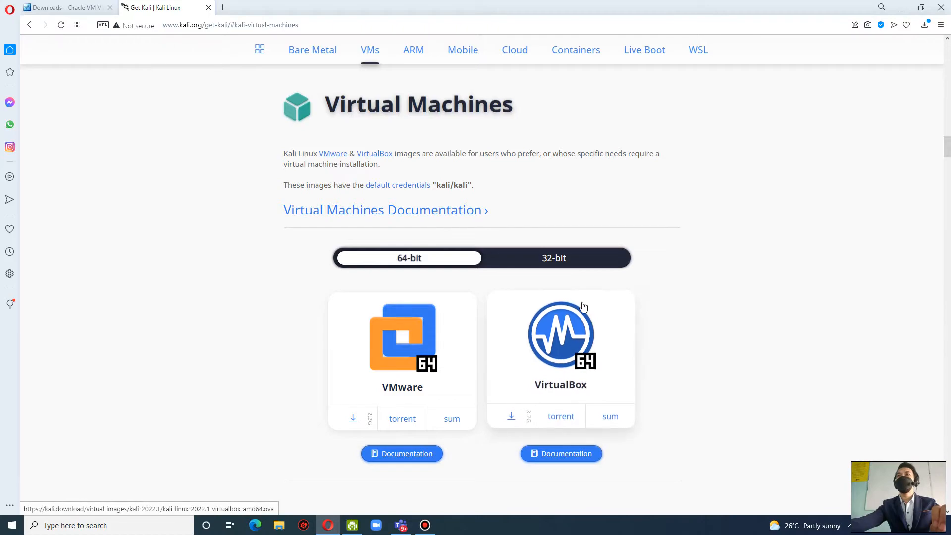
click(565, 262)
click(413, 258)
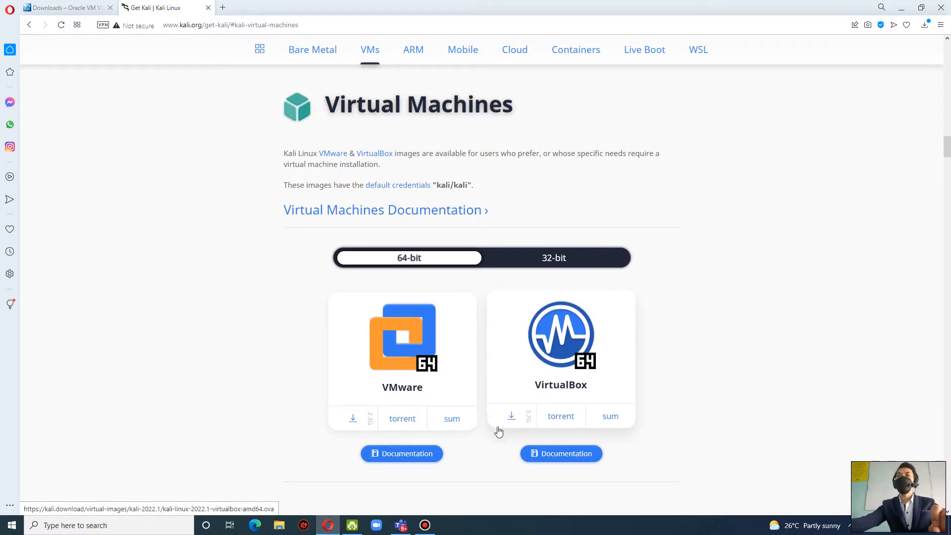
Start downloading the 64-bit Kali Linux image for VirtualBox and cancel the download.
click(510, 419)
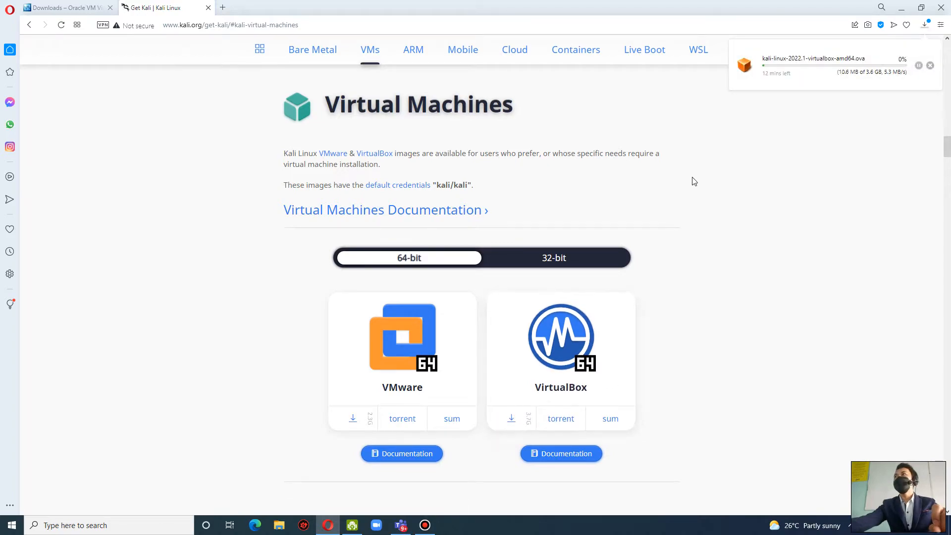
click(919, 66)
click(930, 65)
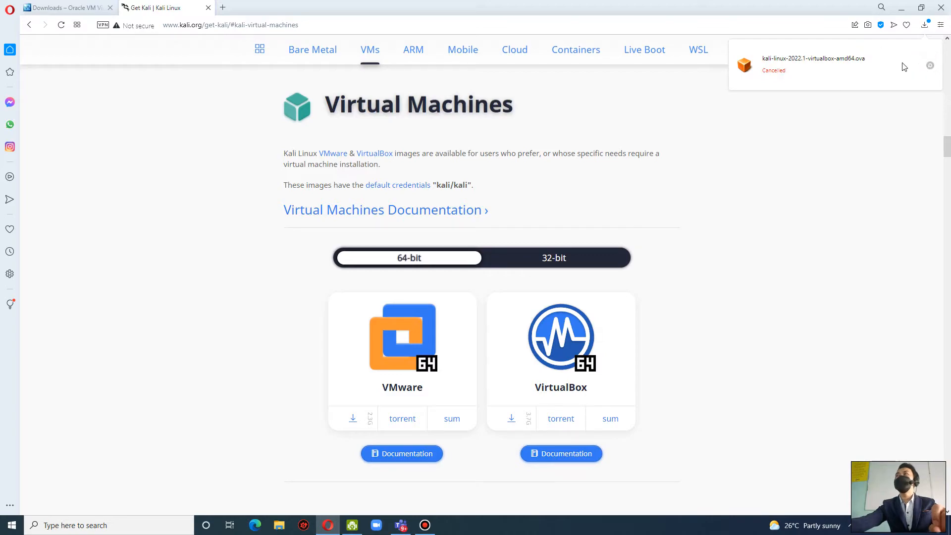
Minimize the browser and launch Oracle VM VirtualBox.
click(897, 8)
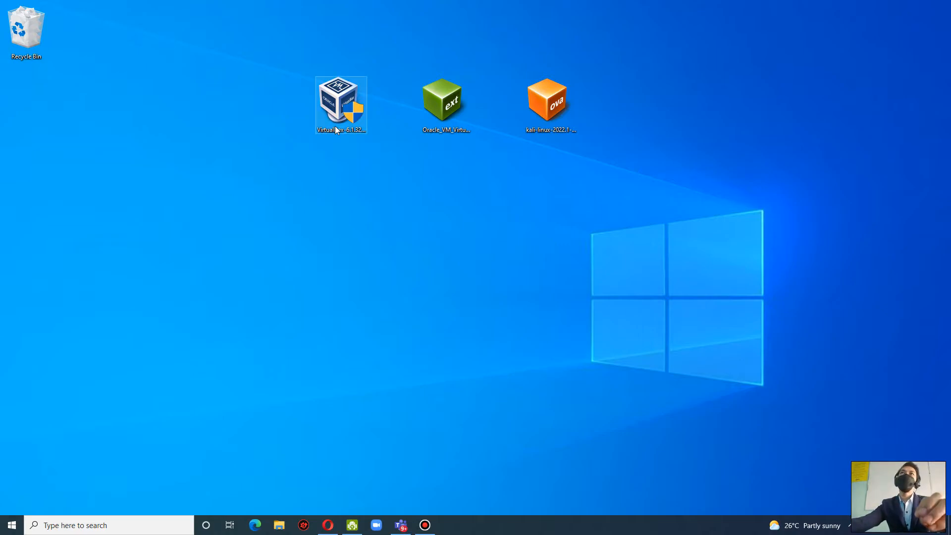
click(98, 526)
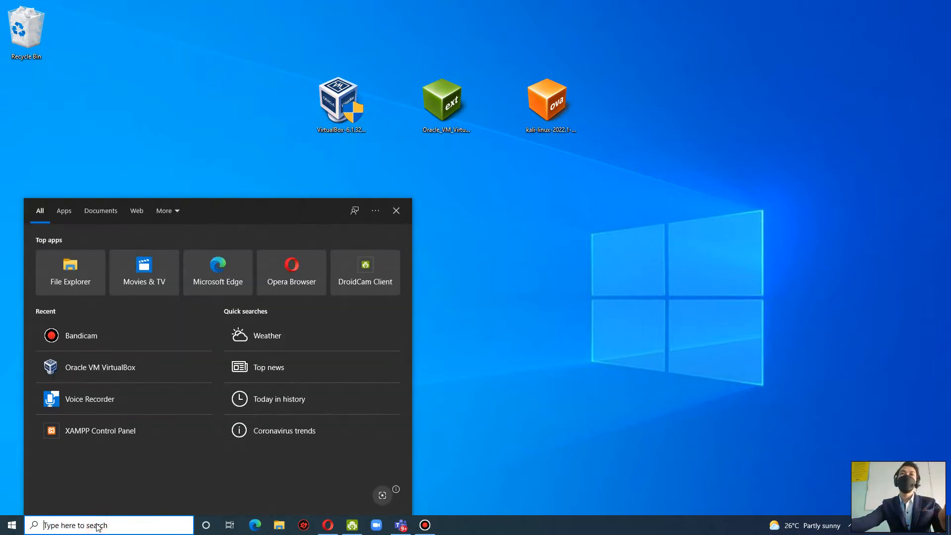
click(154, 370)
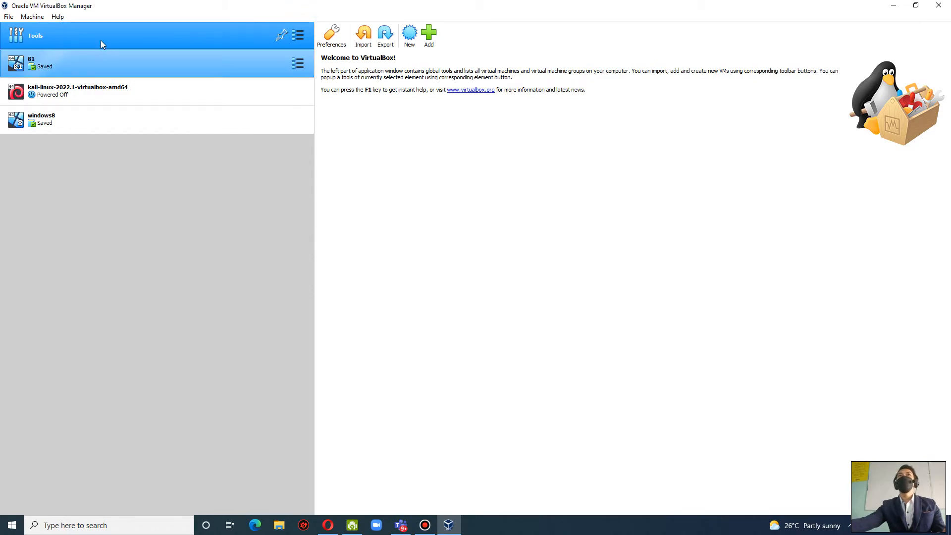
Start an appliance import from the local file system using kali-linux-2022.1-virtualbox-amd64.ova from the Desktop.
click(363, 40)
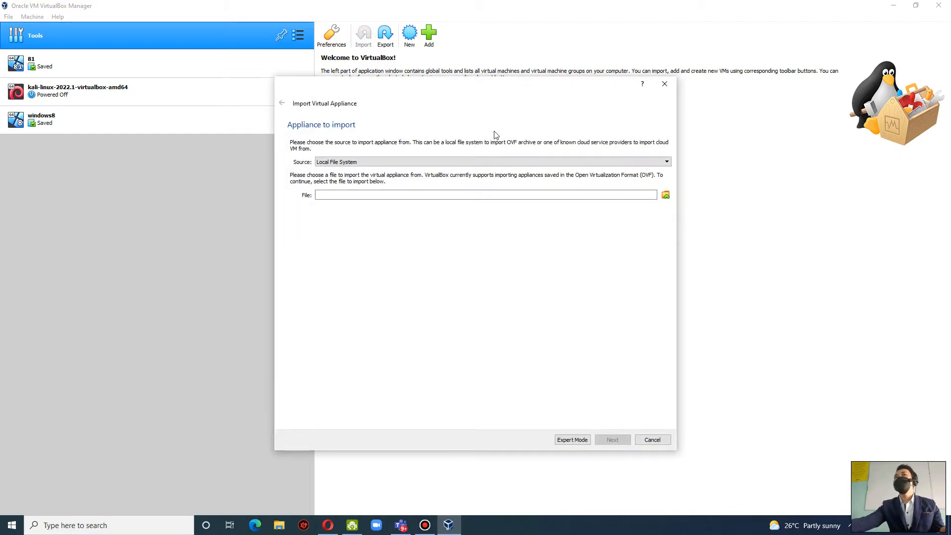
click(484, 162)
click(483, 162)
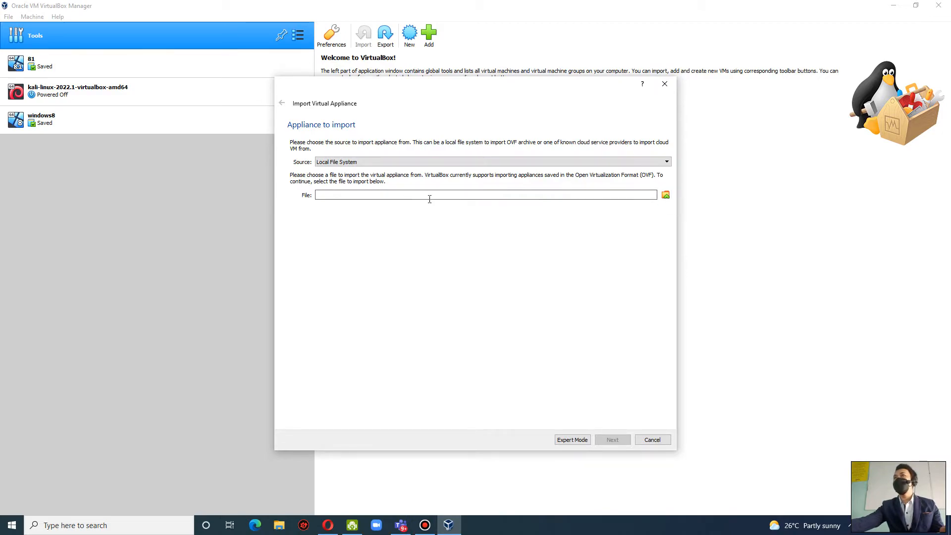
click(665, 196)
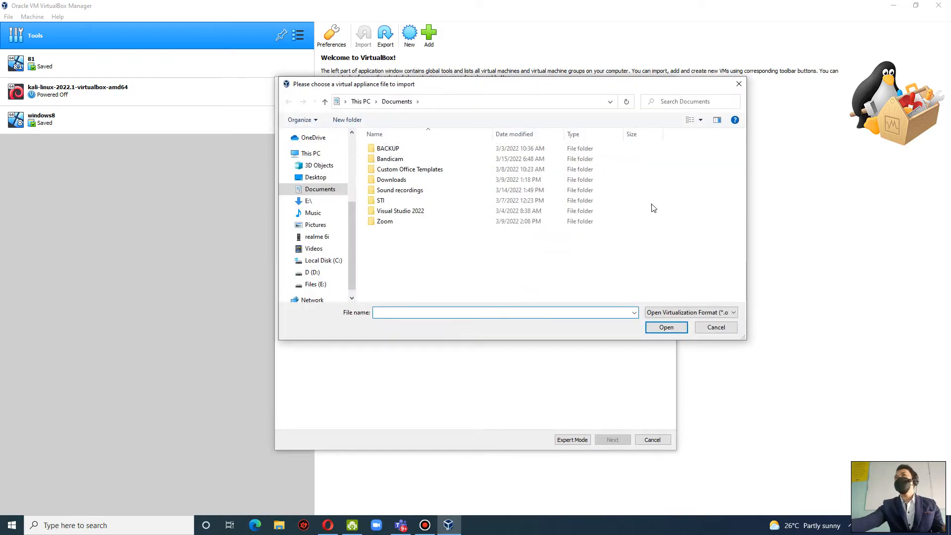
click(316, 177)
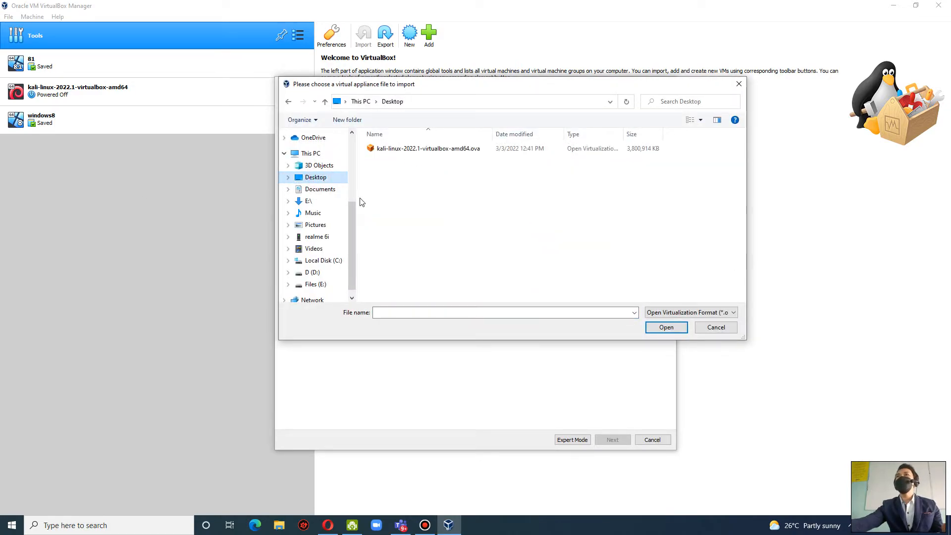
click(440, 152)
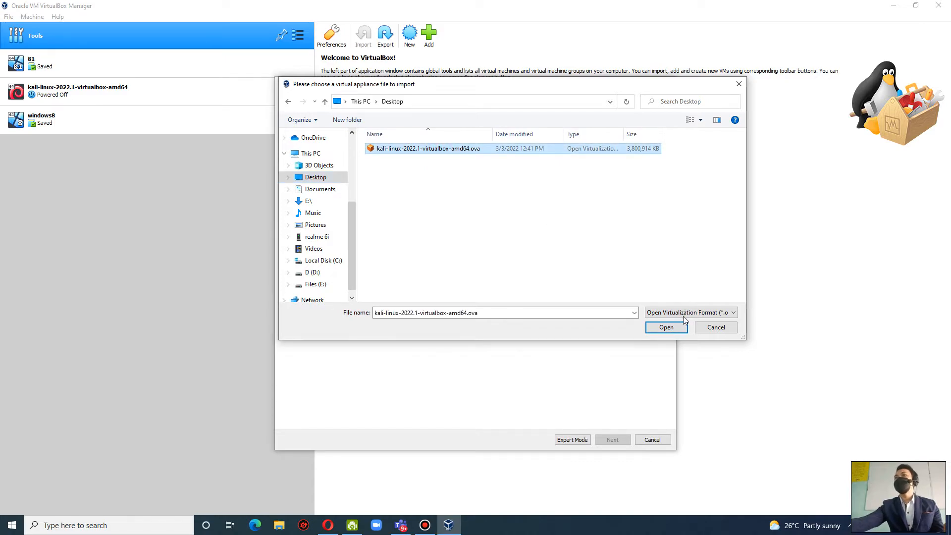
click(665, 327)
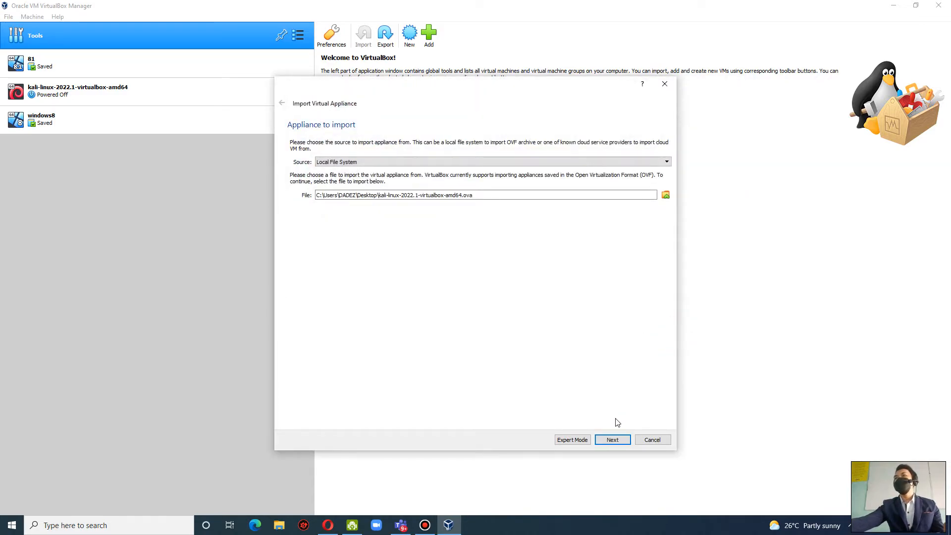
click(613, 440)
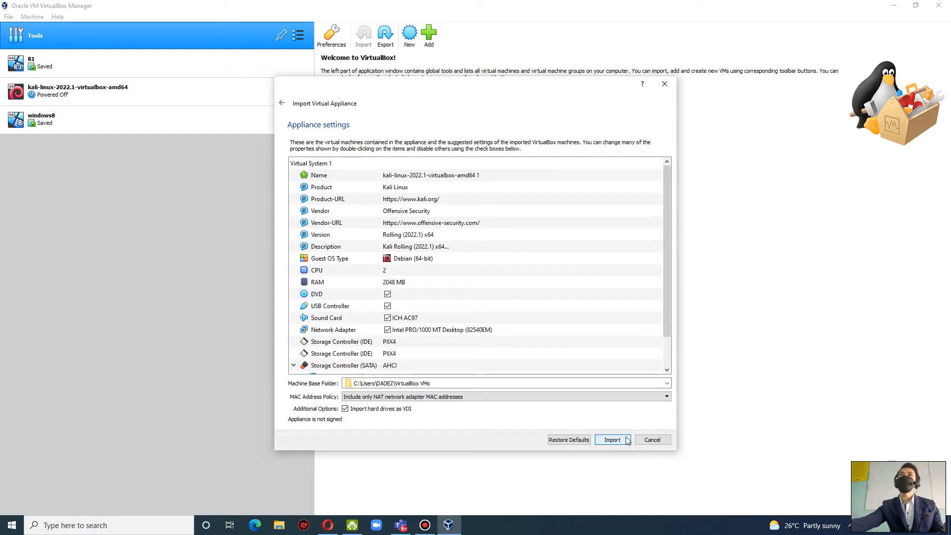
Import the Kali appliance with its suggested settings and agree to the software license.
scroll(556, 319, down, 1)
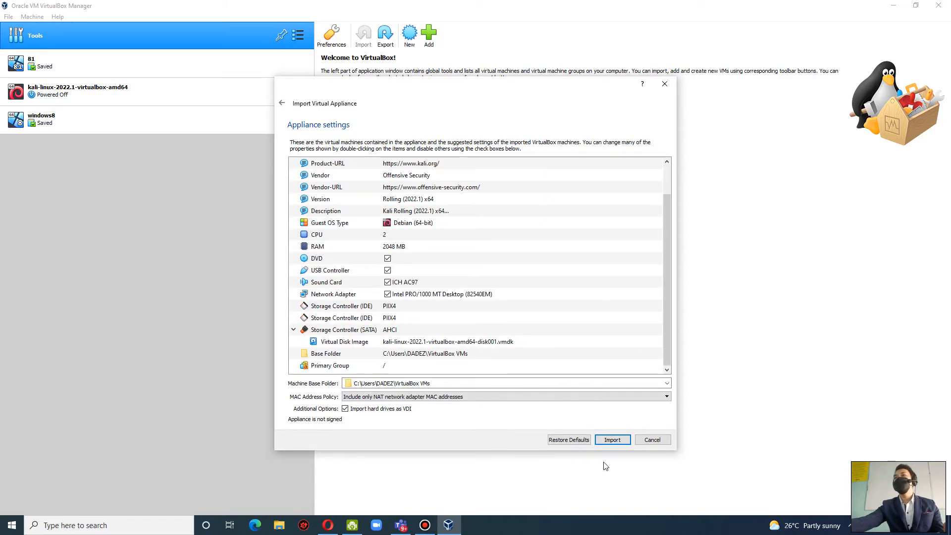
click(610, 442)
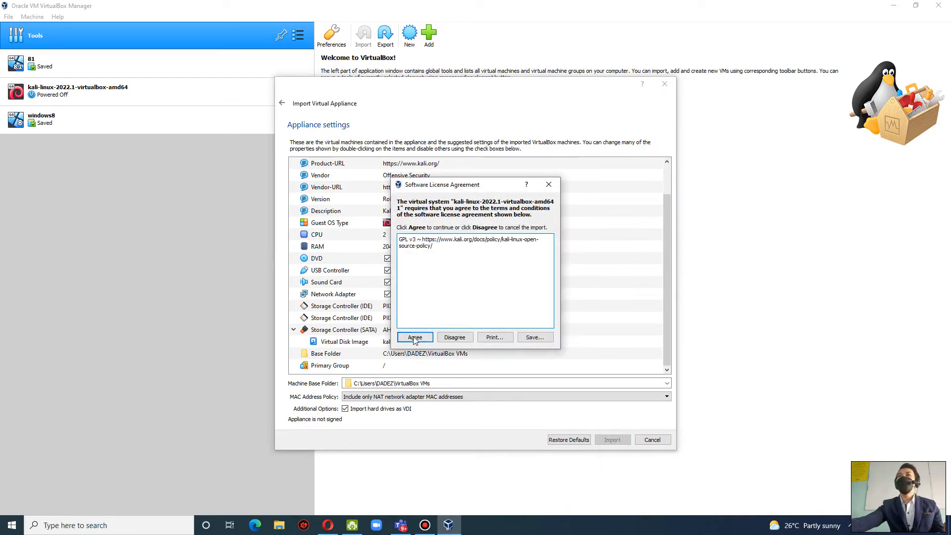
click(413, 337)
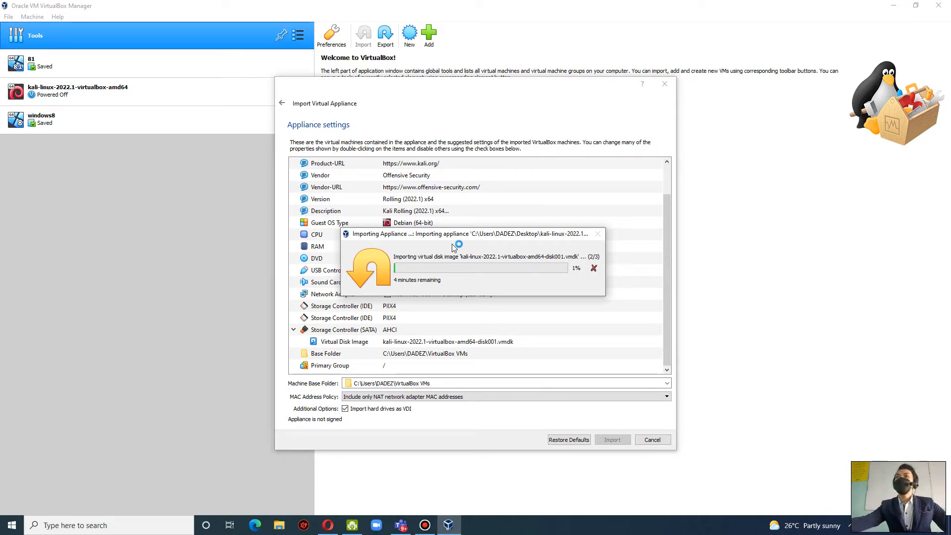
drag(454, 236, 439, 334)
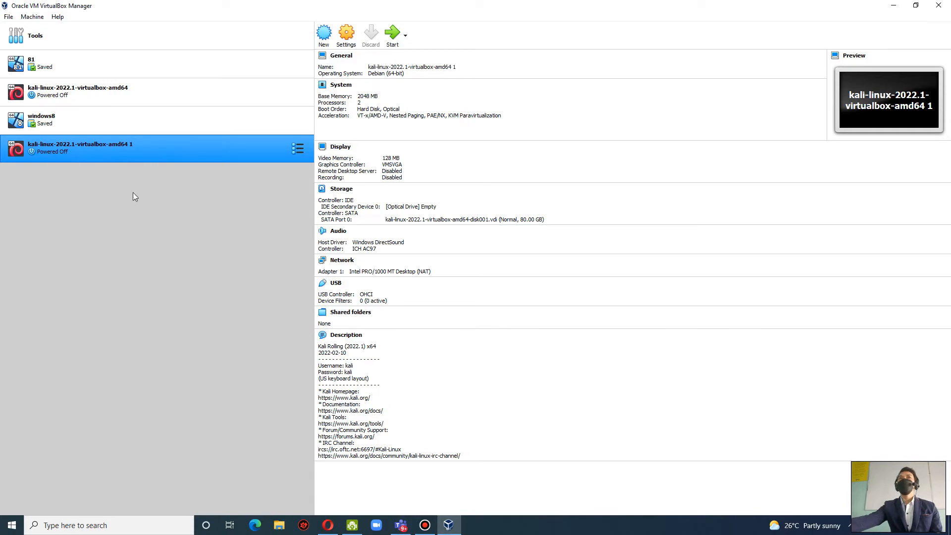
Start the newly imported "kali-linux-2022.1-virtualbox-amd64 1" machine, moving its window off the description text and dismissing the keyboard capture notice.
click(83, 126)
click(106, 93)
click(106, 121)
click(131, 141)
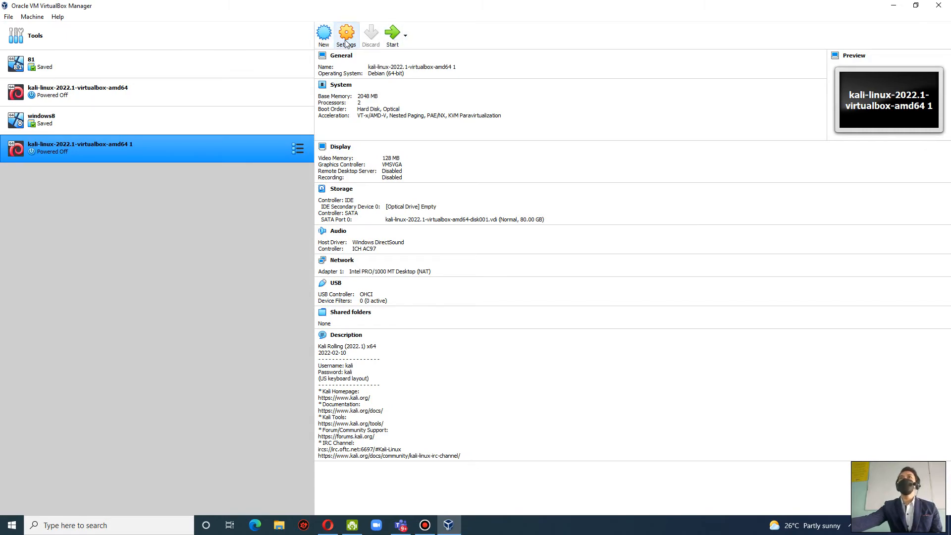
click(392, 35)
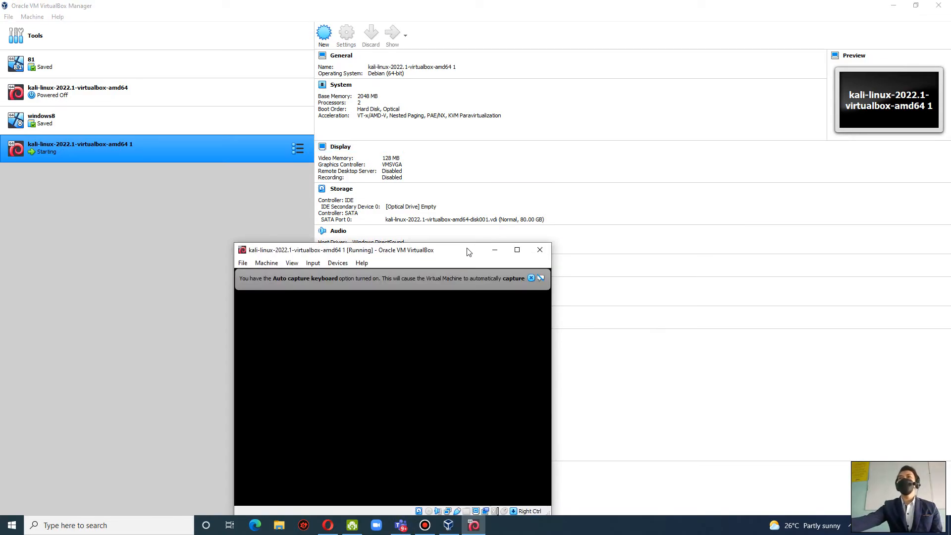
drag(469, 250, 699, 83)
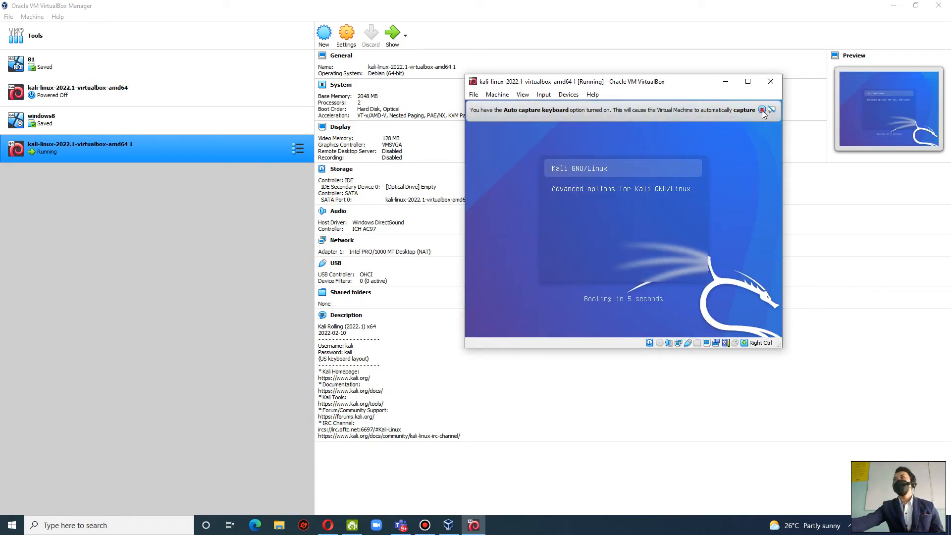
click(761, 110)
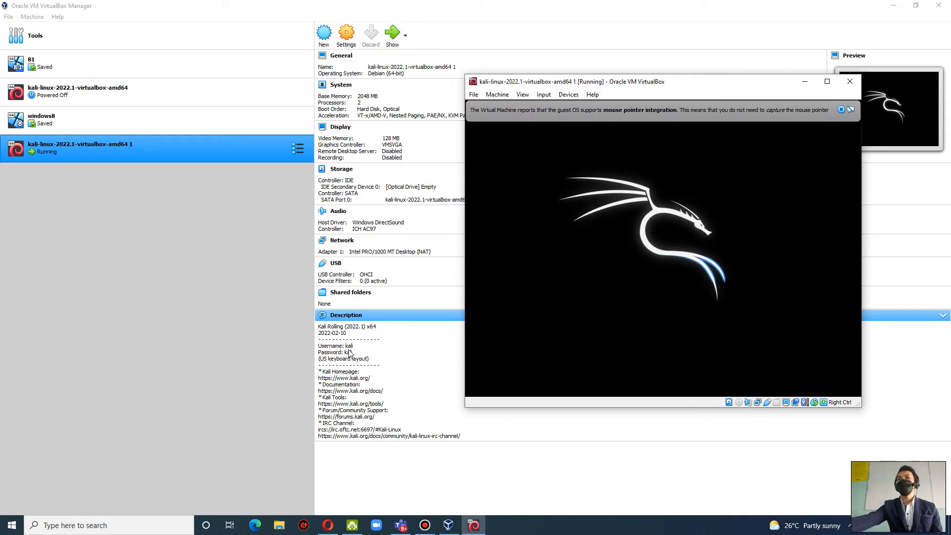
Look up the login credentials in the Kali machine's description and return to the running machine window.
click(348, 350)
click(350, 352)
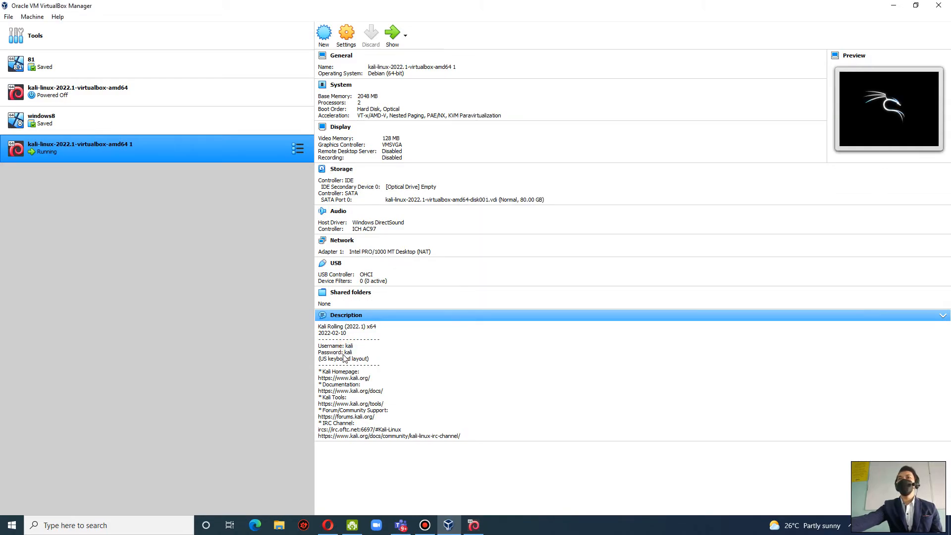
click(477, 523)
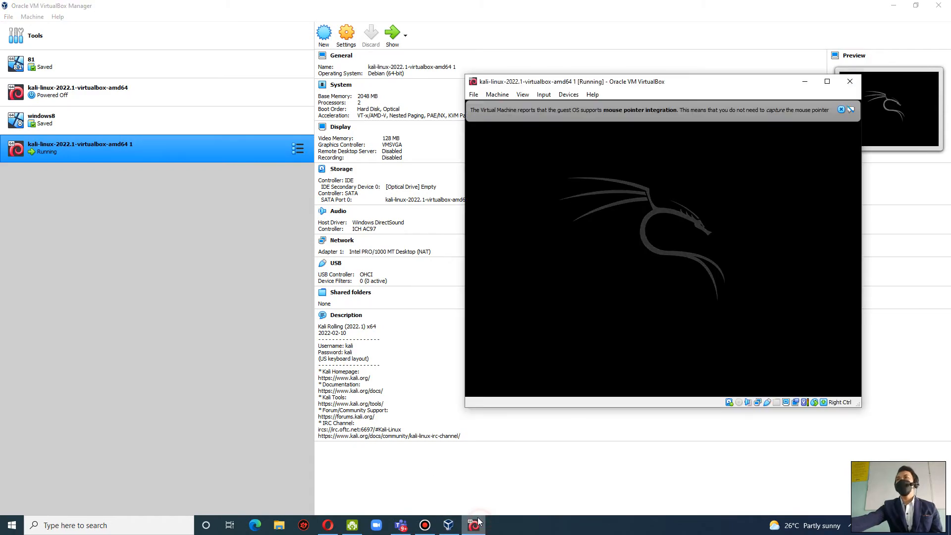
Dismiss the mouse pointer integration notice and maximize the running Kali machine's window.
click(841, 109)
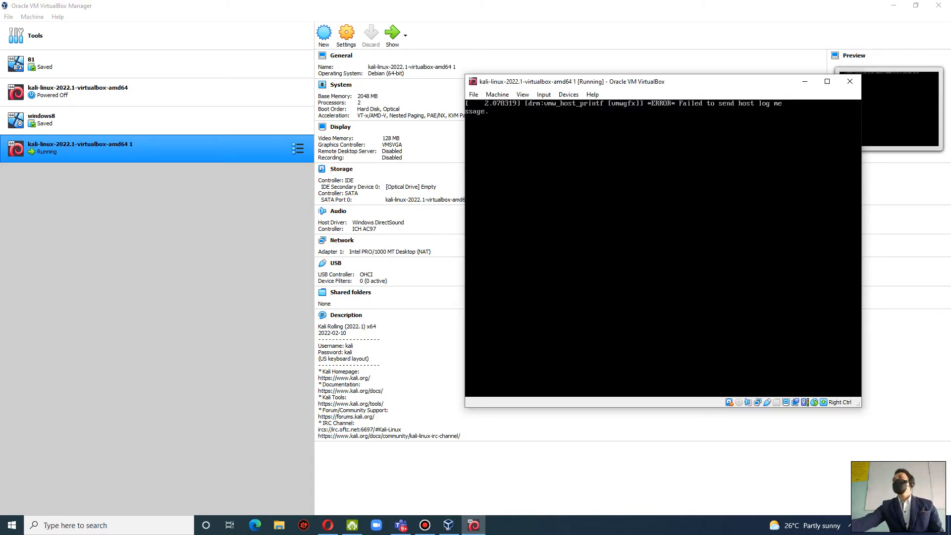
click(827, 81)
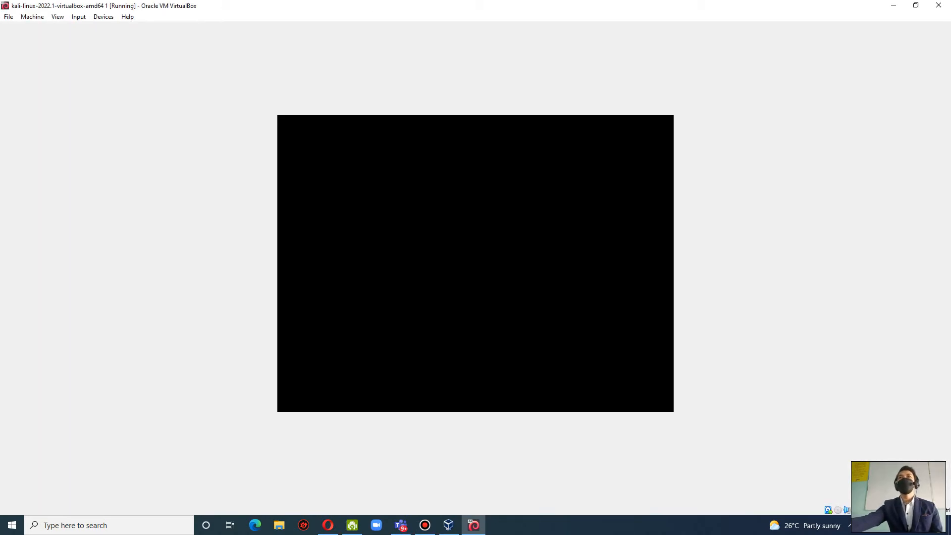
click(59, 18)
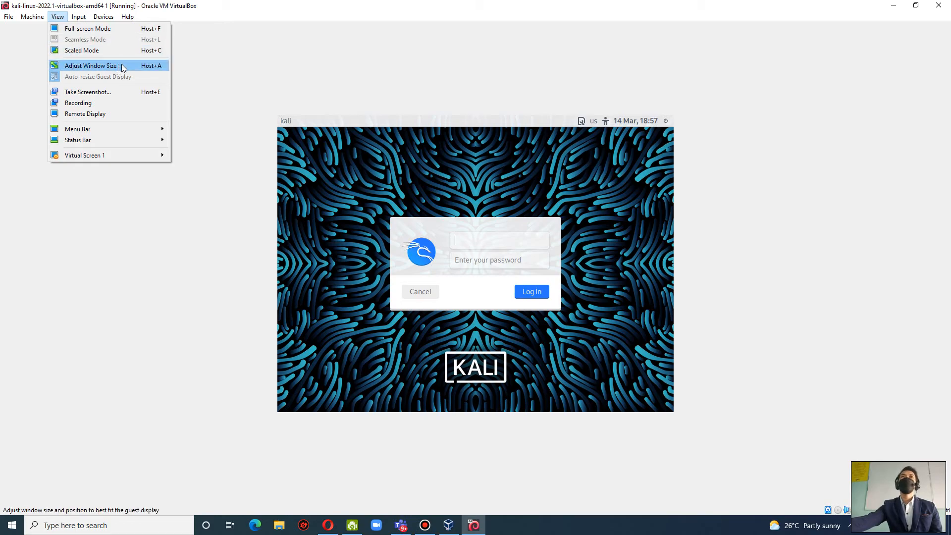
Log in to Kali with the username kali and the account password.
click(501, 243)
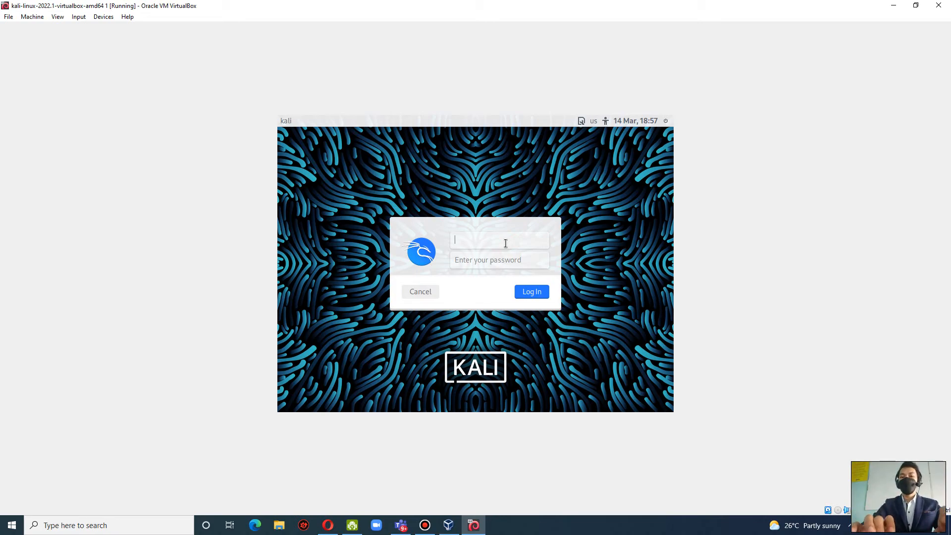
key(Tab)
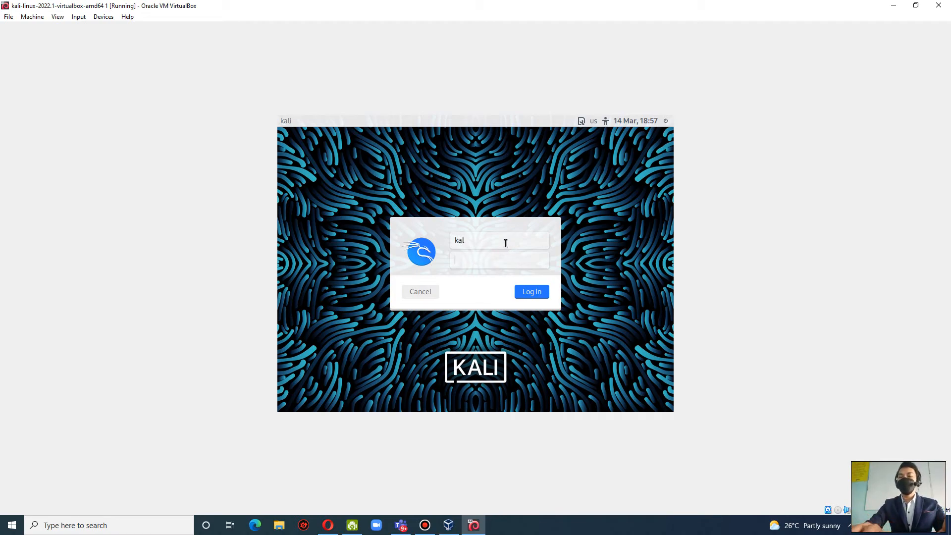
click(505, 241)
text(i)
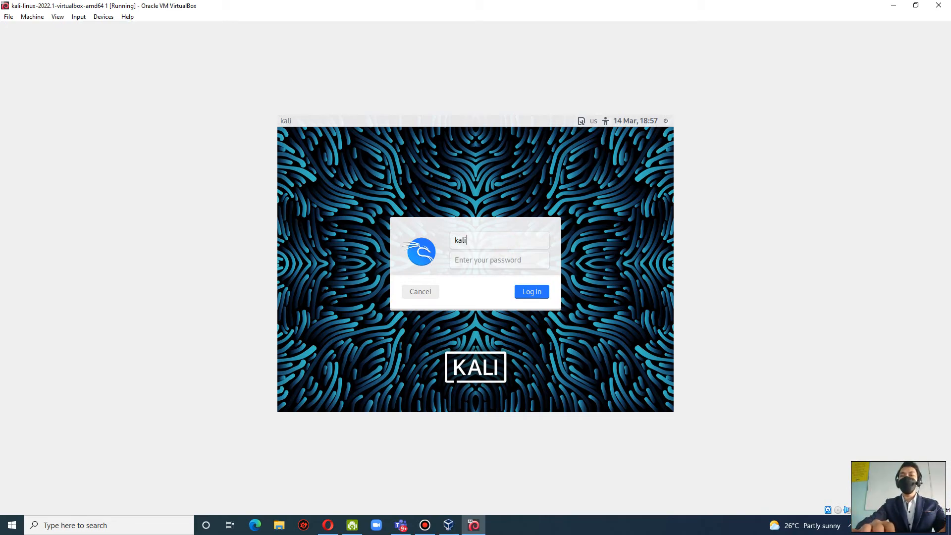
key(Tab)
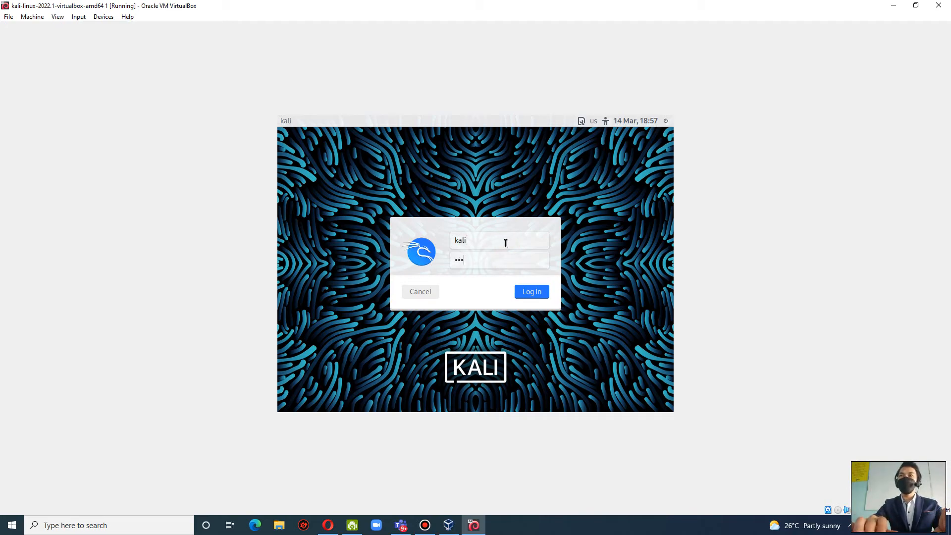
click(542, 291)
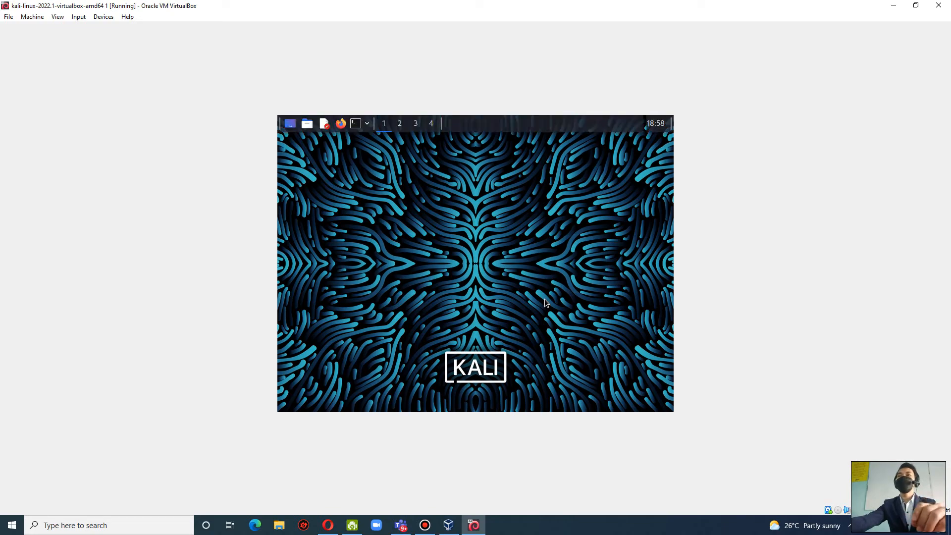
Switch the running Kali machine to Seamless Mode and accept the switch.
click(57, 17)
click(96, 39)
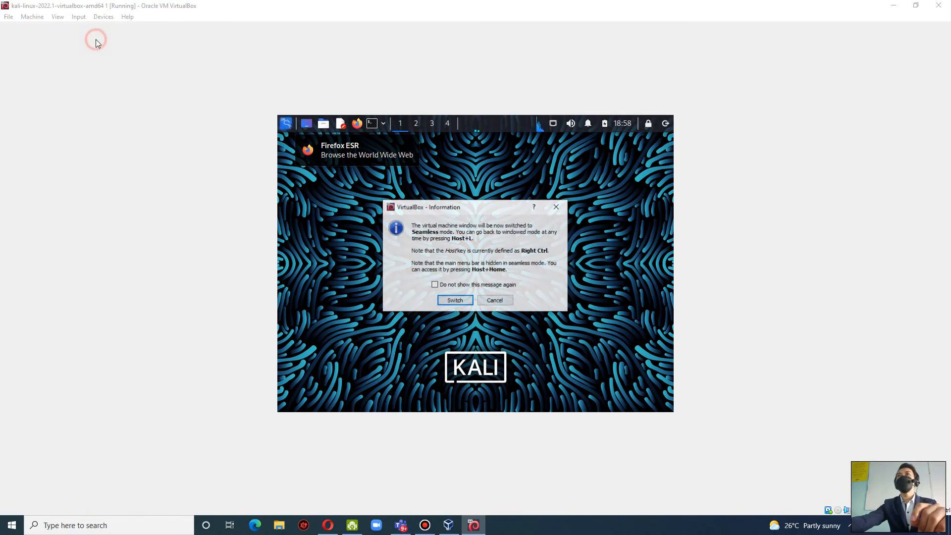
click(455, 298)
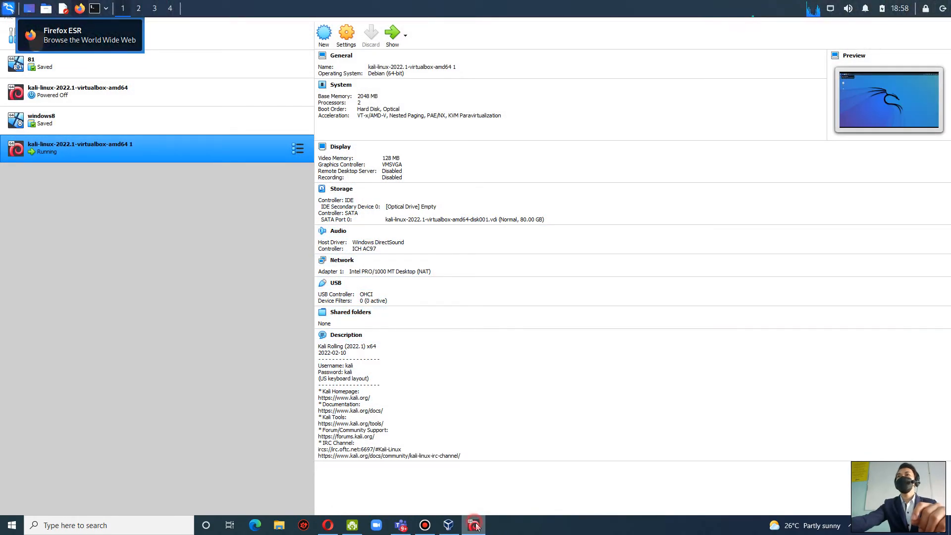
Minimize VirtualBox Manager to view the seamless Kali panel over the Windows desktop, and restore the manager window.
mouse_move(475, 527)
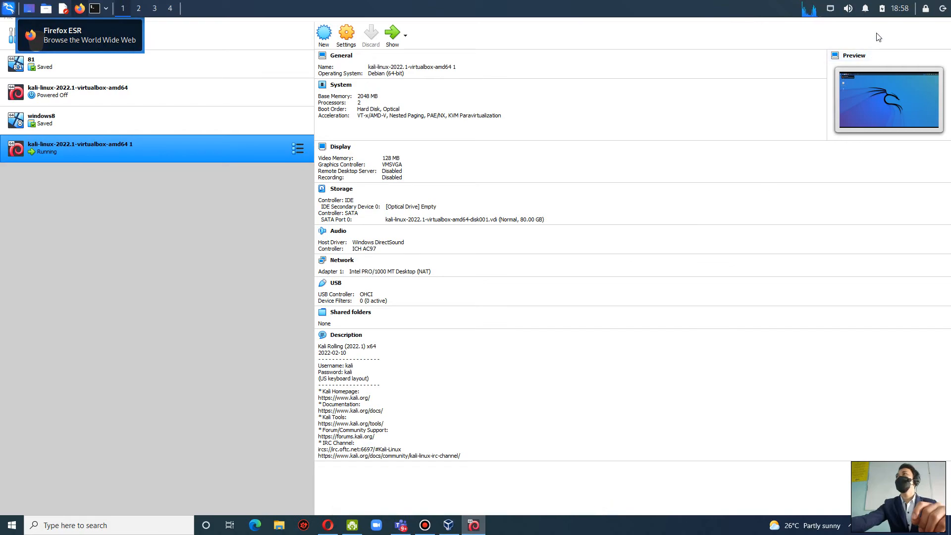
click(807, 31)
click(892, 5)
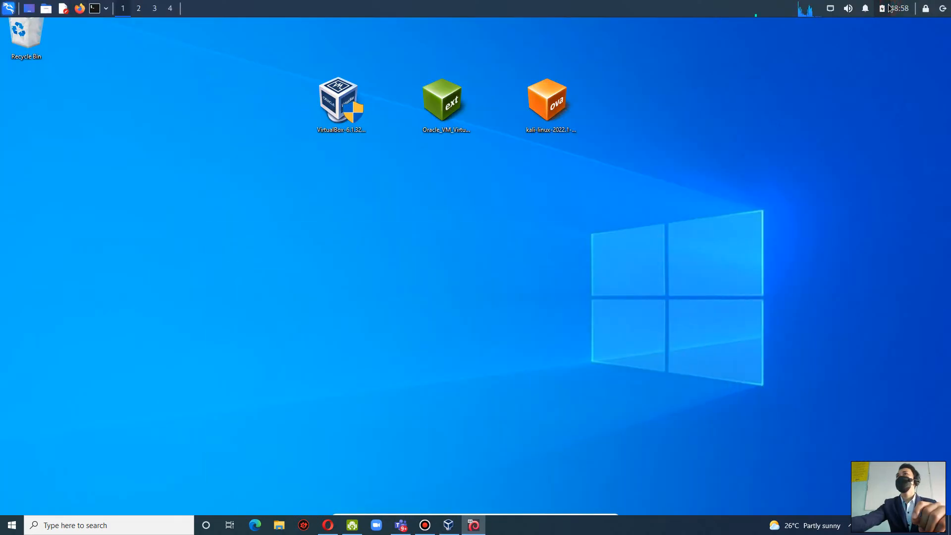
click(449, 525)
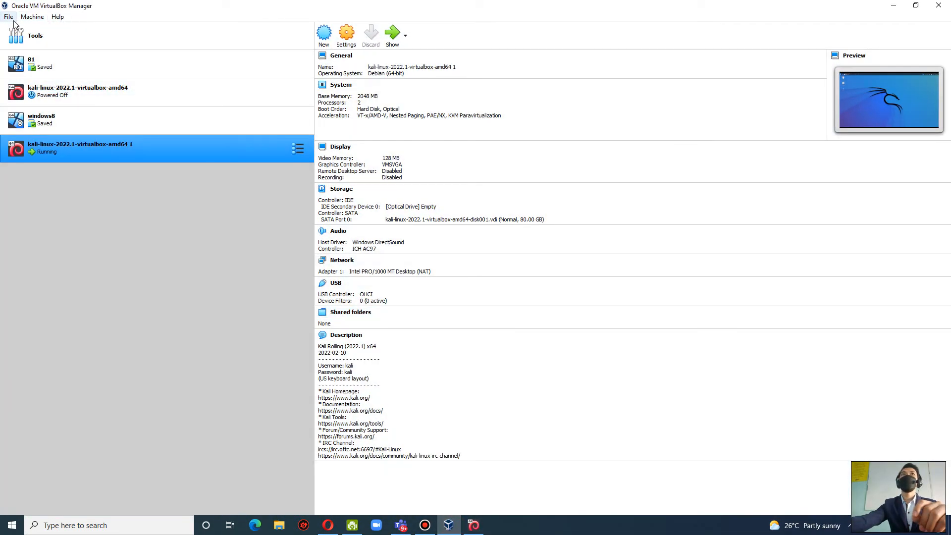
Bring the seamless Kali panel to the front and open the Kali applications menu.
click(474, 528)
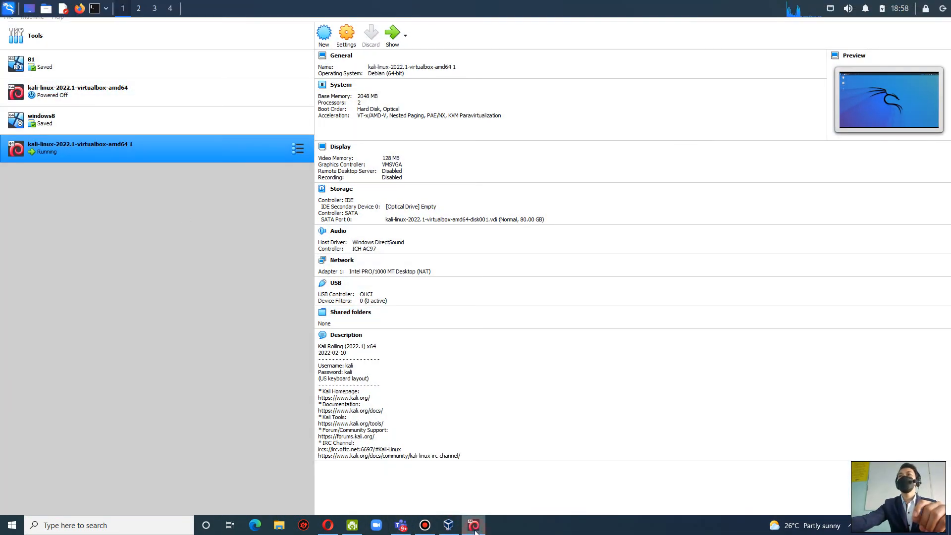
click(5, 10)
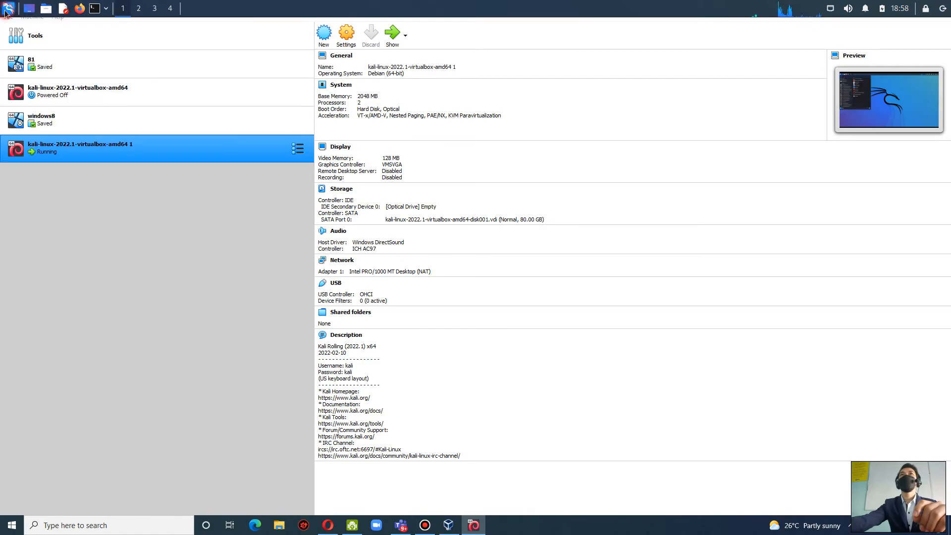
click(875, 87)
click(922, 55)
click(942, 55)
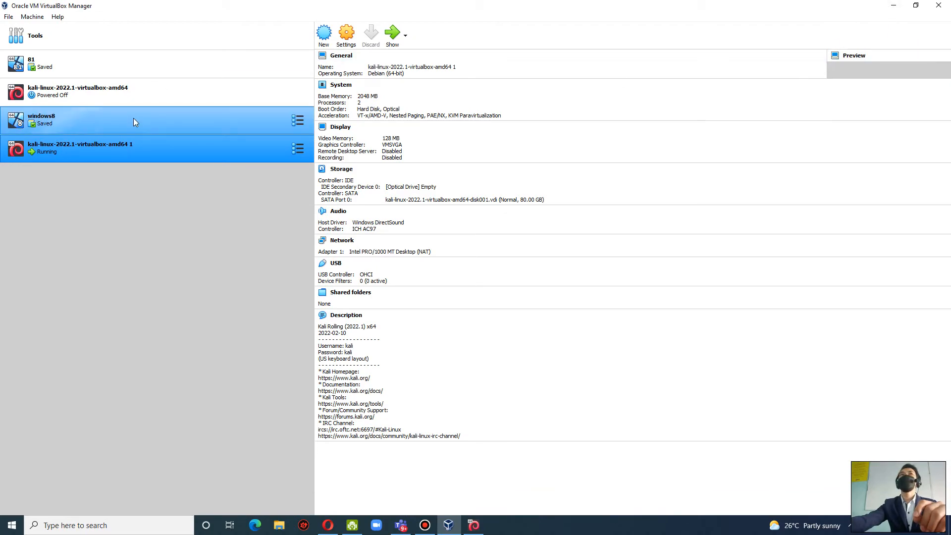
Close the seamless Kali session by powering off kali-linux-2022.1-virtualbox-amd64 1, and start that machine again.
click(475, 526)
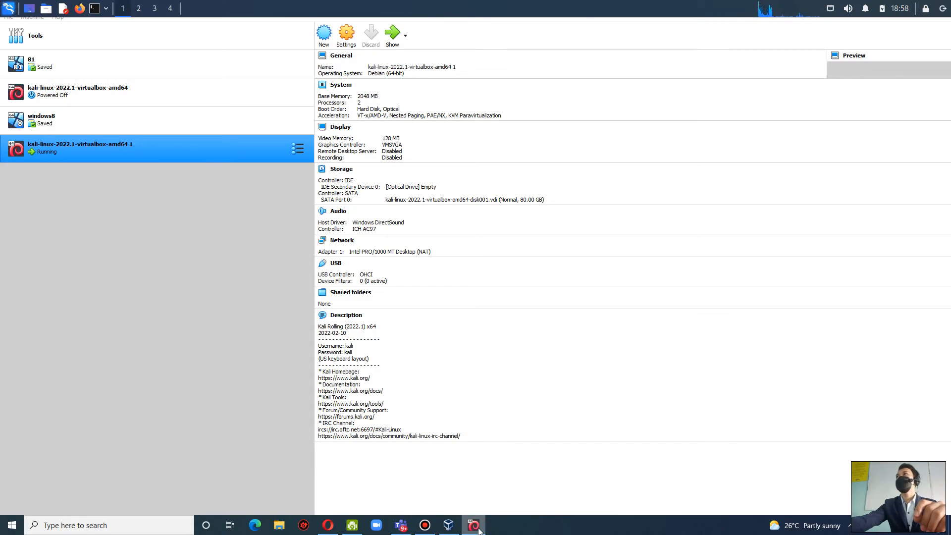
right_click(480, 529)
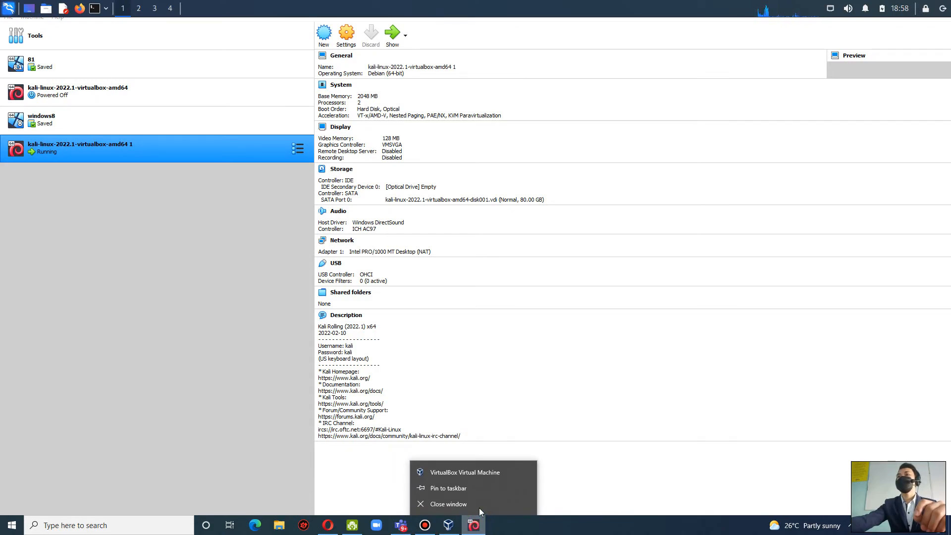
click(475, 504)
click(442, 288)
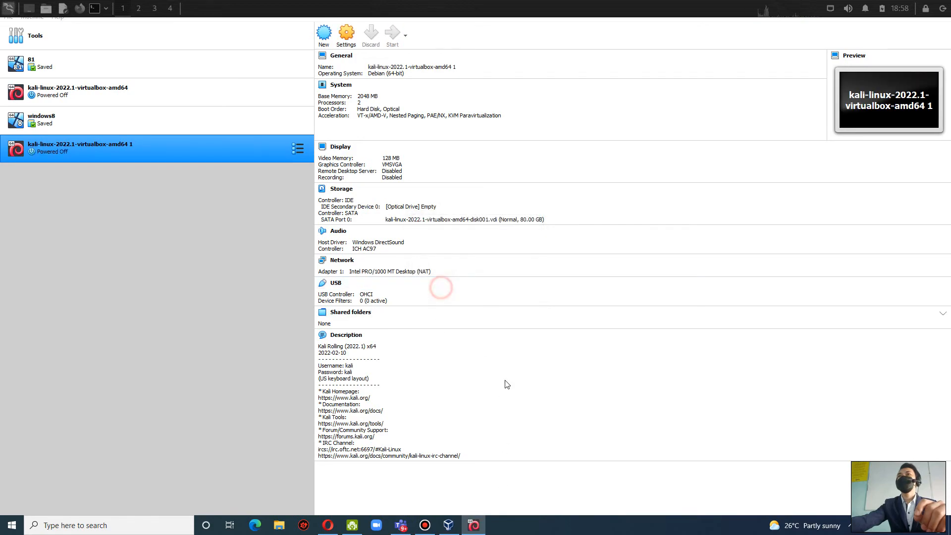
click(392, 34)
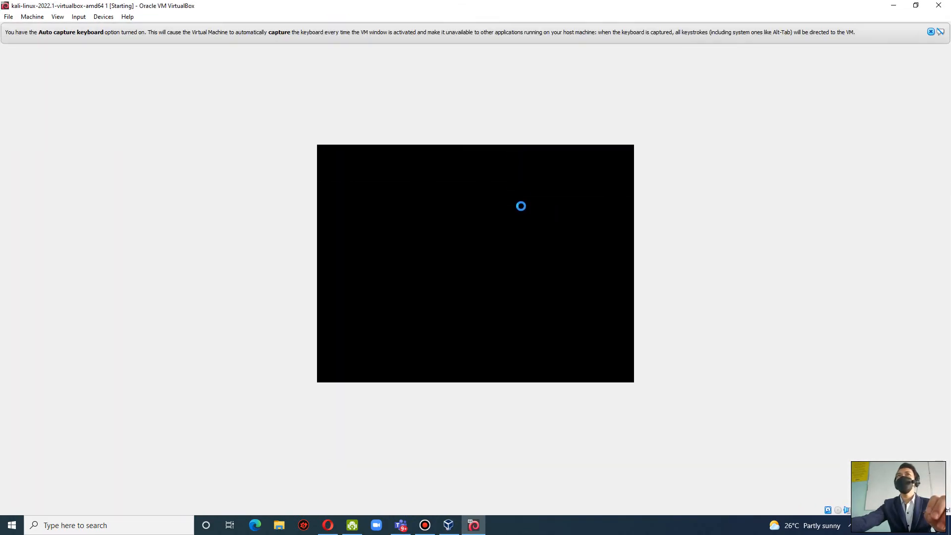
Switch the booting Kali machine to Scaled Mode and accept the switch.
click(57, 17)
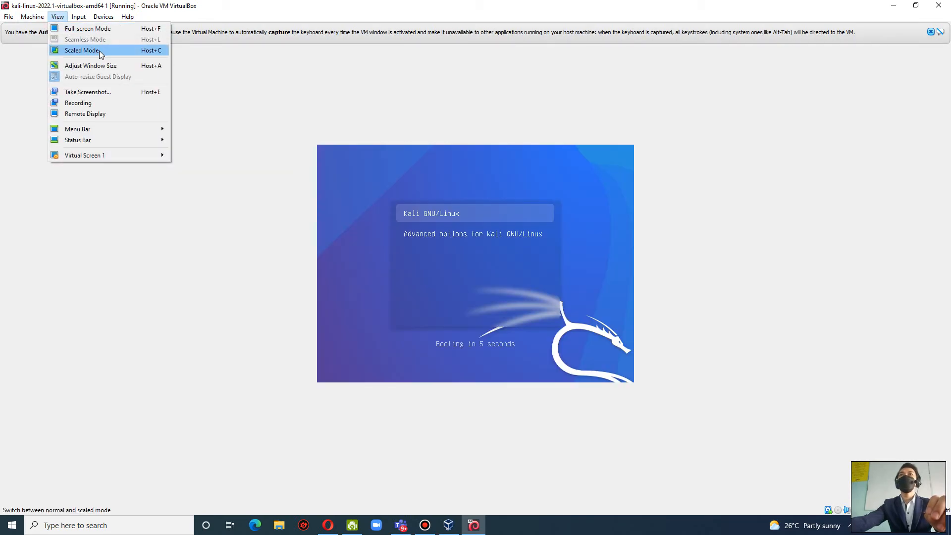
click(99, 50)
click(455, 301)
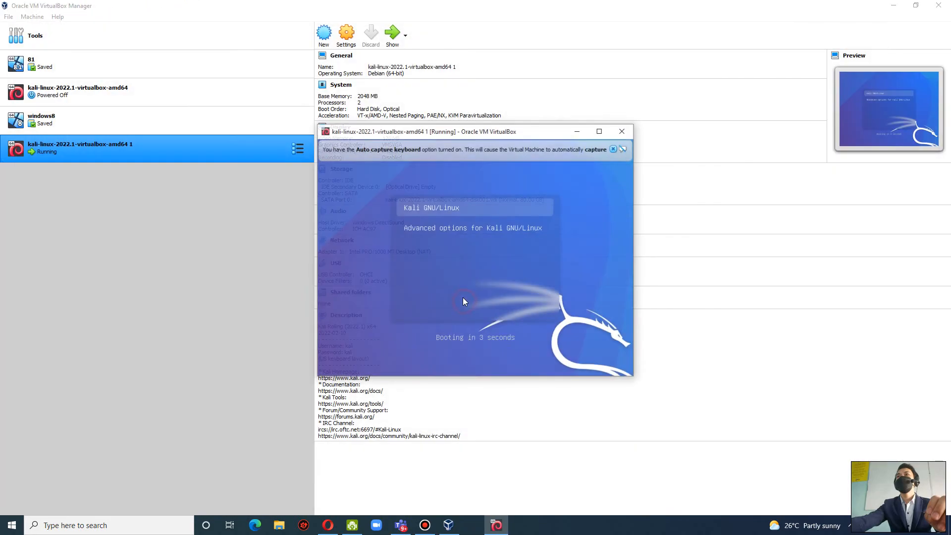
Enlarge and reposition the scaled Kali window over VirtualBox Manager, and dismiss its keyboard capture notices.
drag(492, 133, 350, 66)
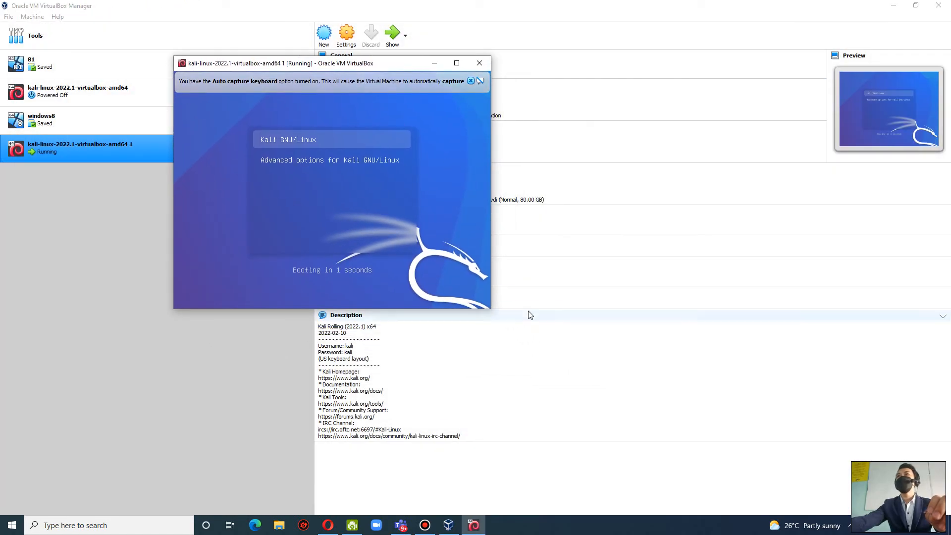
drag(492, 308, 607, 352)
drag(603, 308, 765, 466)
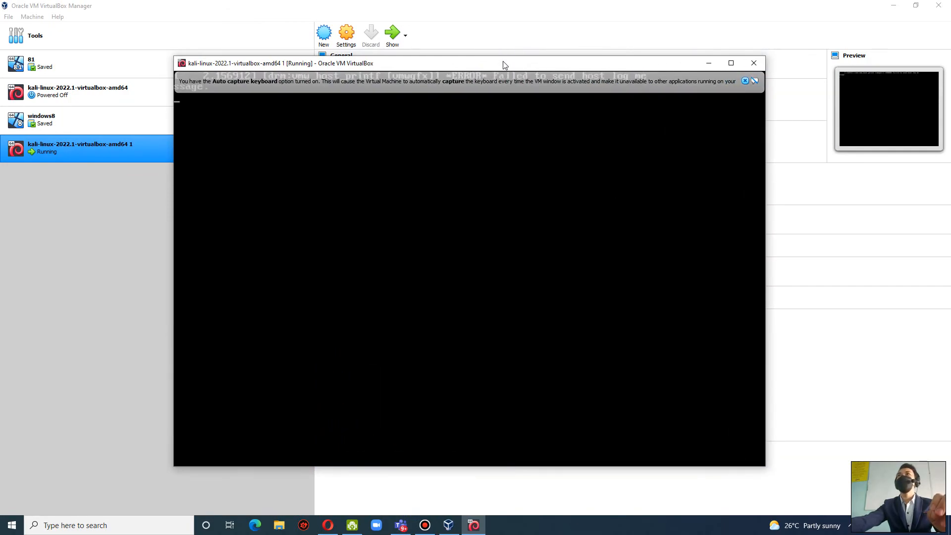
drag(505, 65, 498, 47)
click(738, 63)
click(738, 63)
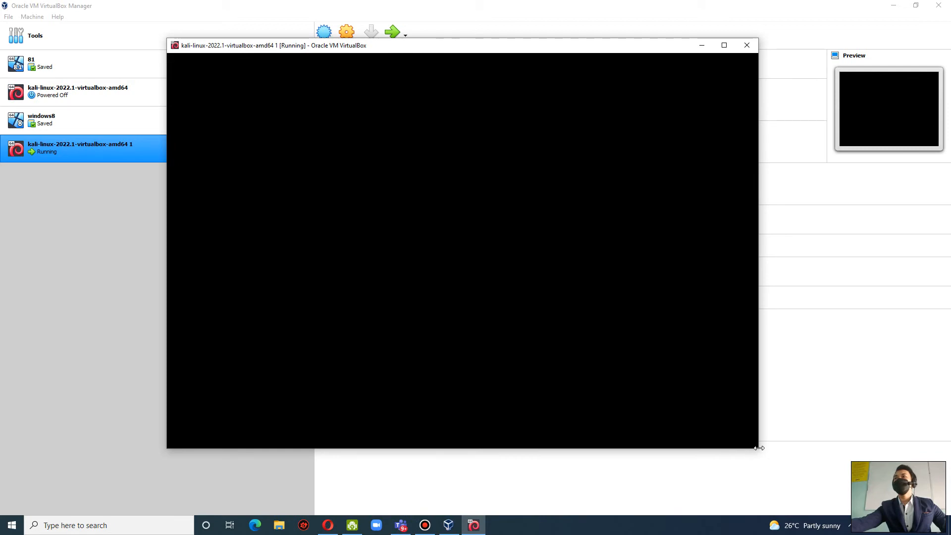
drag(756, 452, 797, 499)
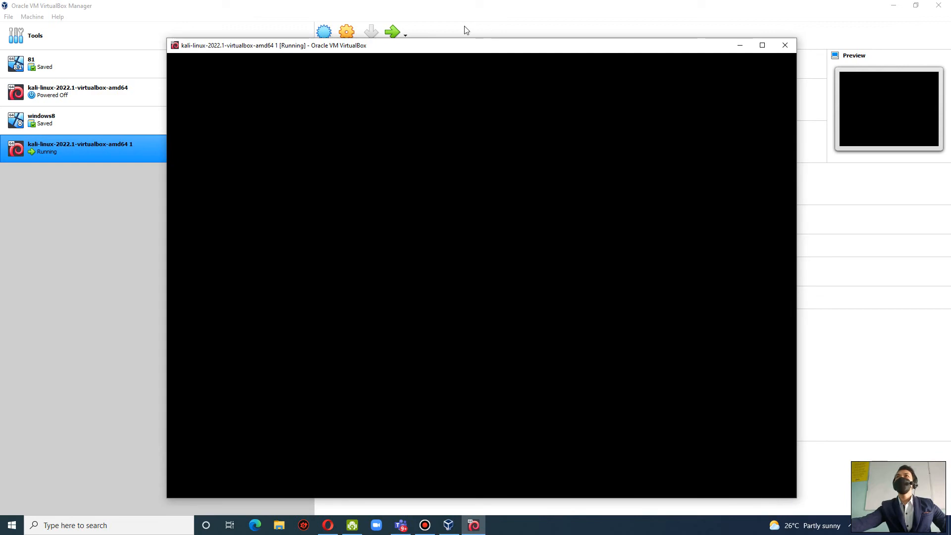
drag(477, 49, 468, 33)
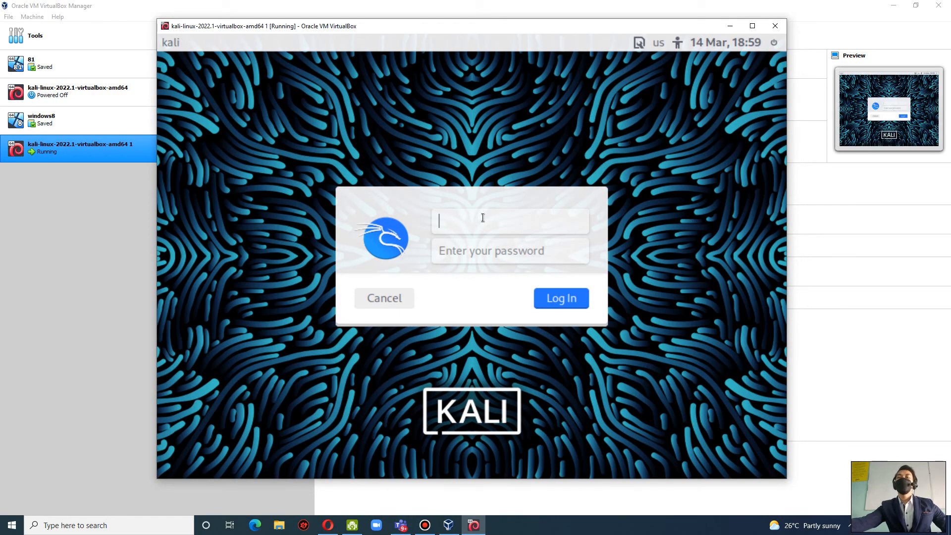
Log in to the restarted Kali machine with the username kali and the account password.
text(kali)
key(Tab)
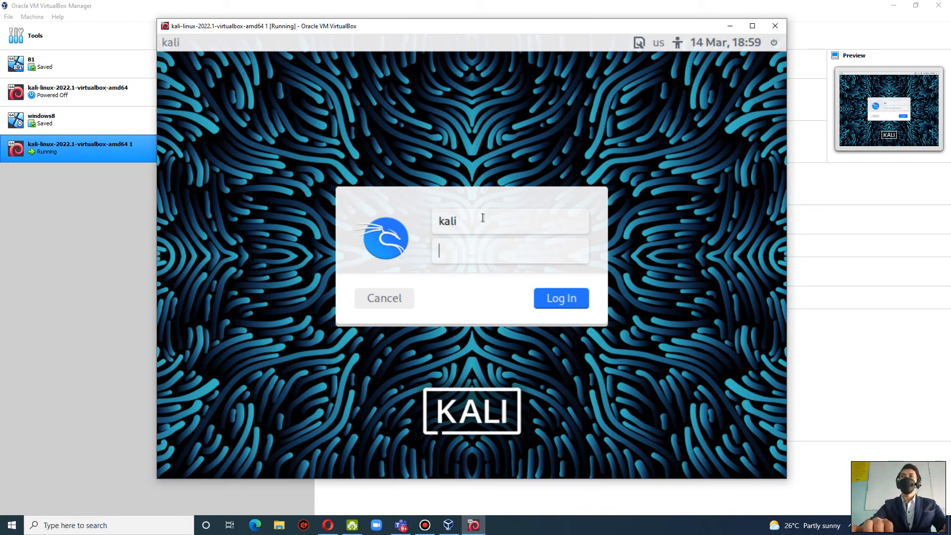
text(kali)
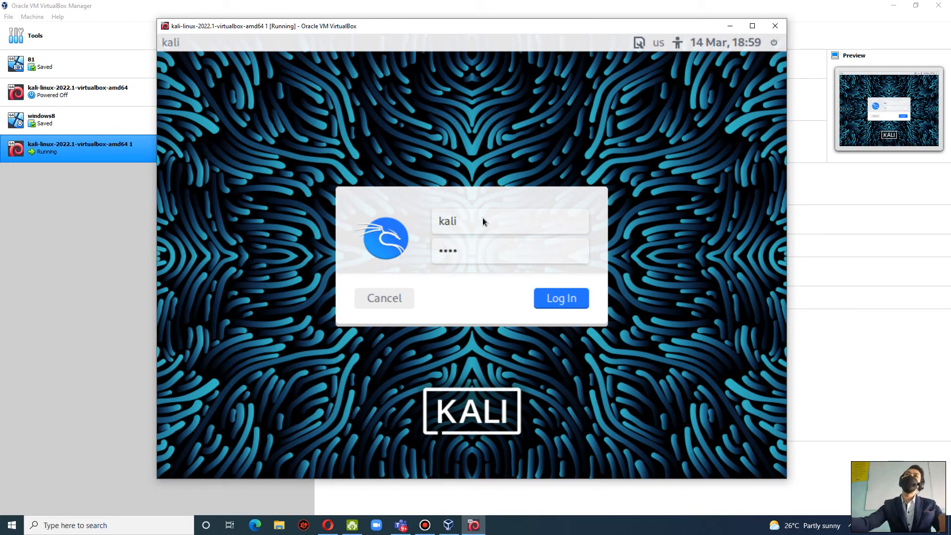
key(Return)
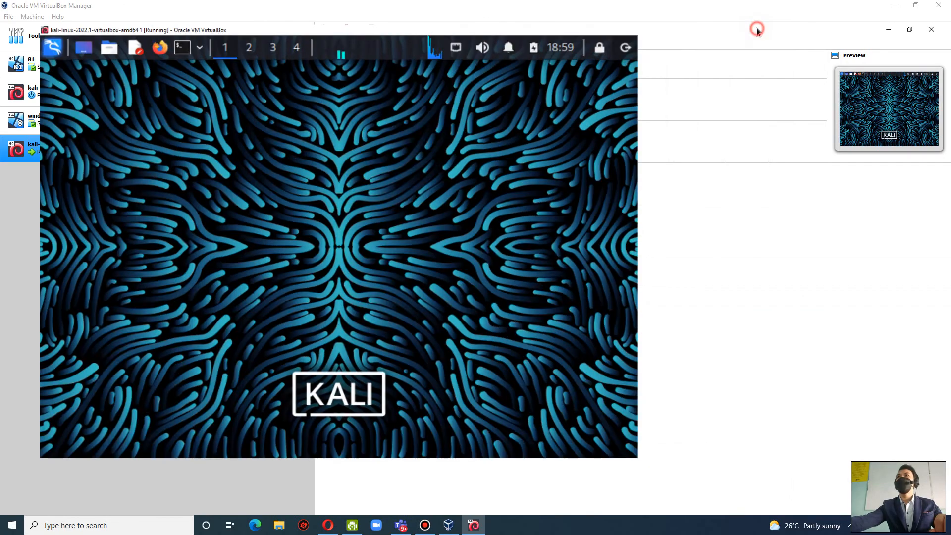
Maximize the scaled Kali window and open Terminal Emulator from the Kali applications.
click(753, 27)
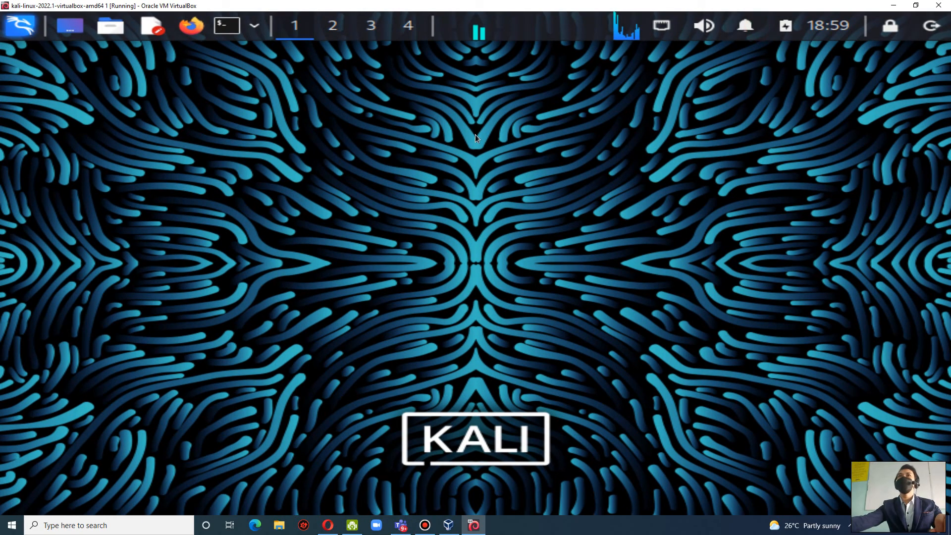
click(18, 27)
click(17, 27)
click(18, 27)
click(18, 28)
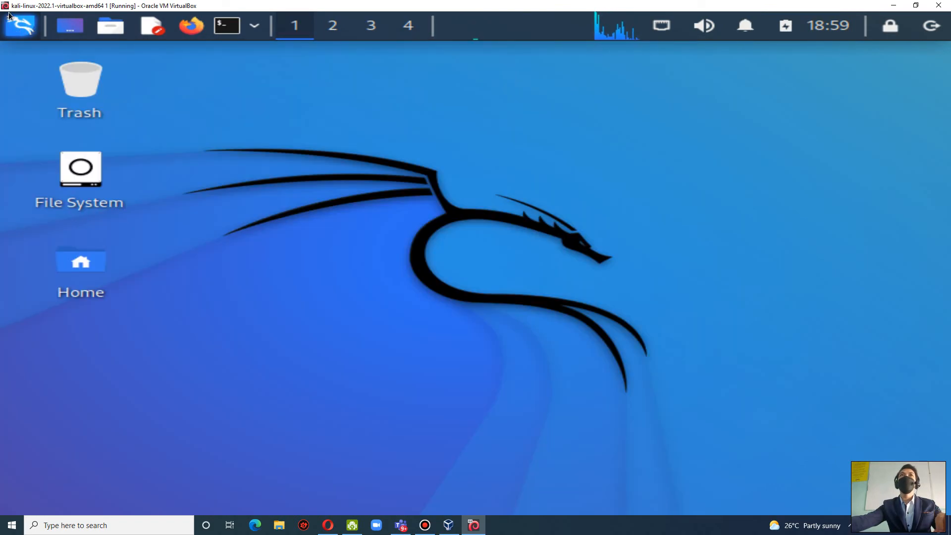
click(27, 32)
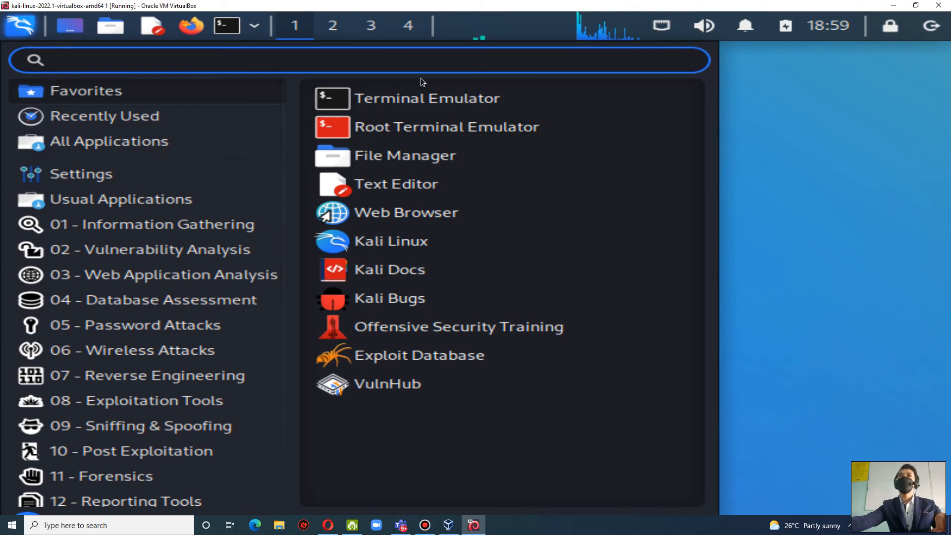
click(434, 105)
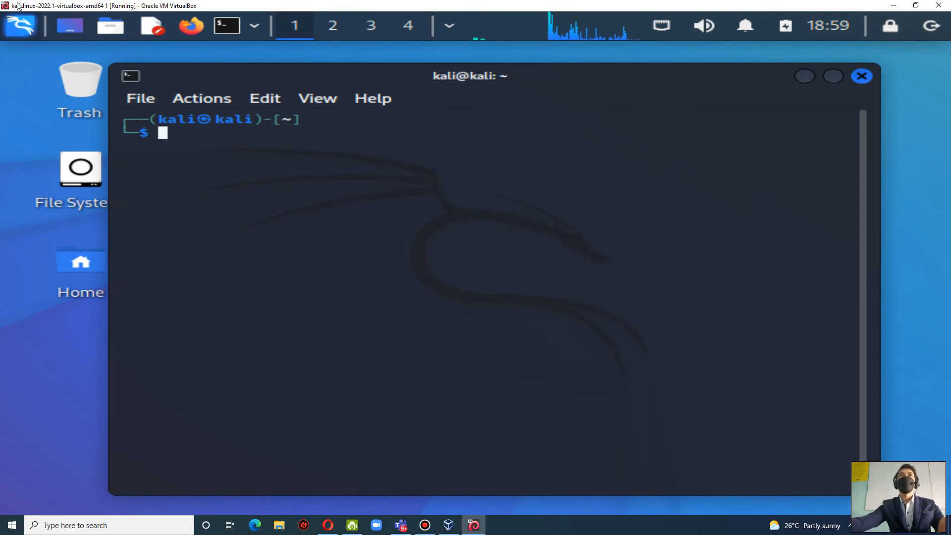
Gain a root shell in the terminal with sudo su, entering the account password.
text(sudo su)
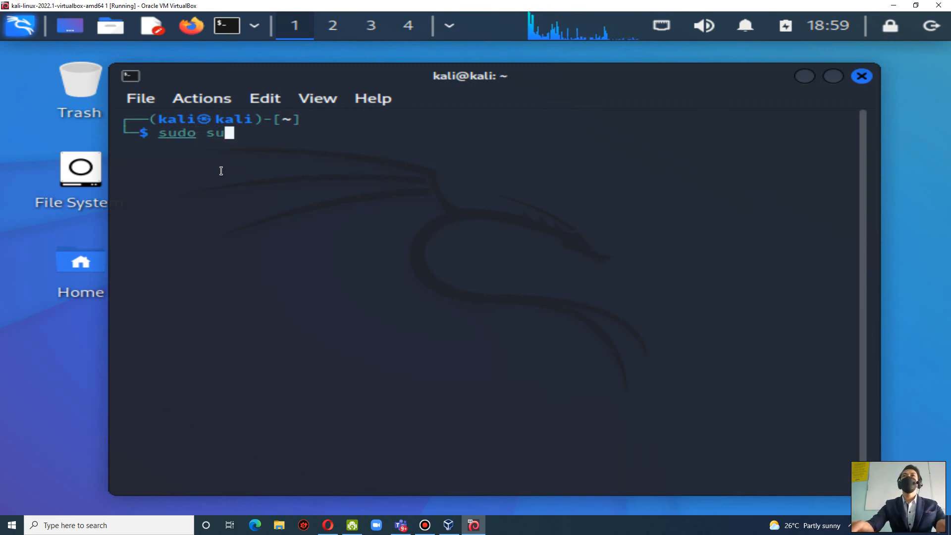
key(Return)
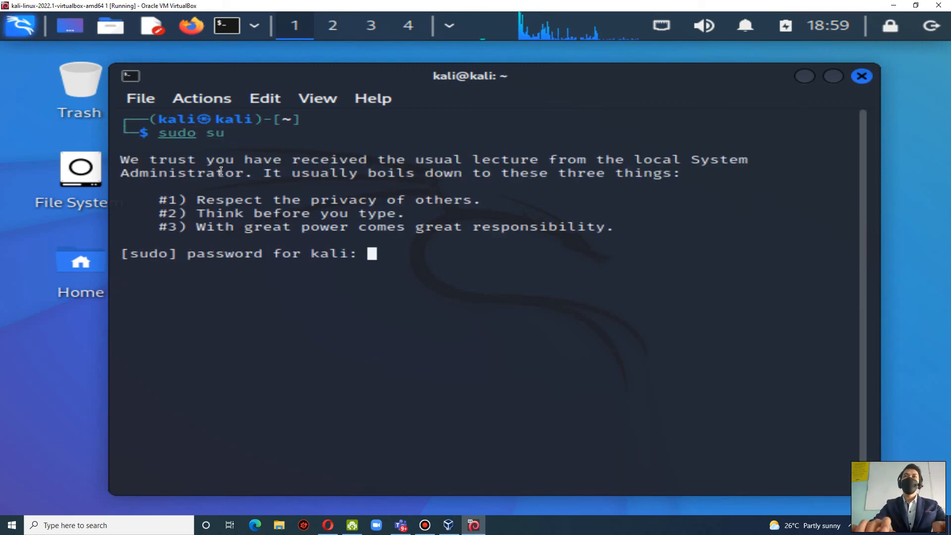
key(Return)
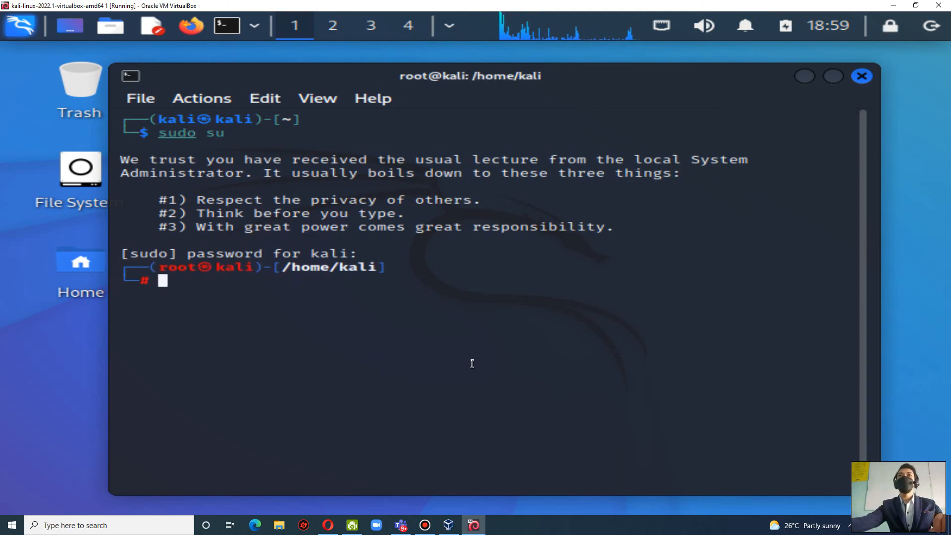
List the contents of /home/kali with ls and close the terminal window.
text(ls)
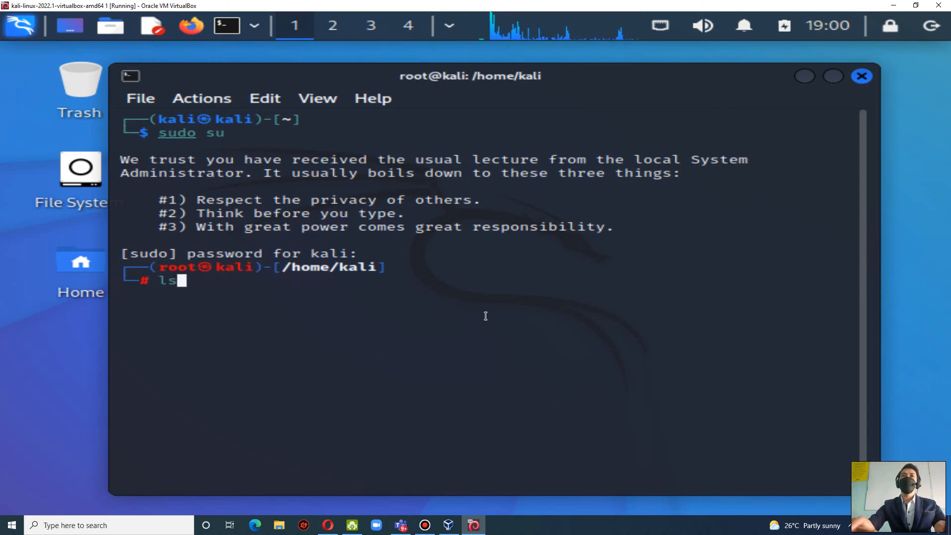
key(Return)
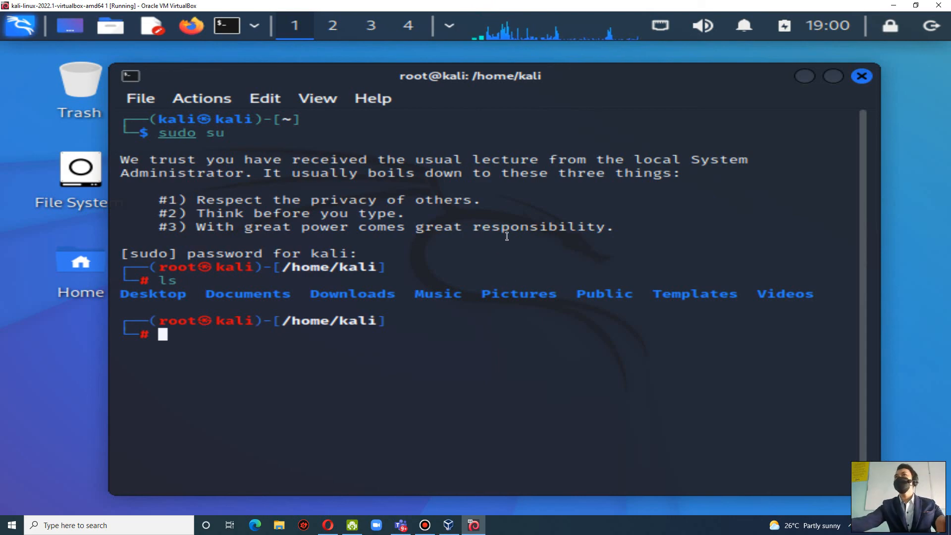
click(862, 76)
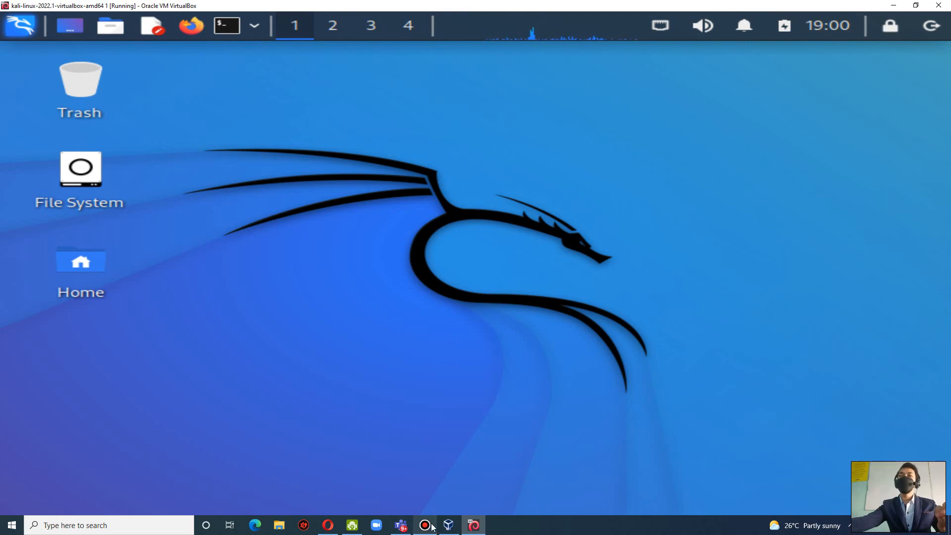
mouse_move(431, 526)
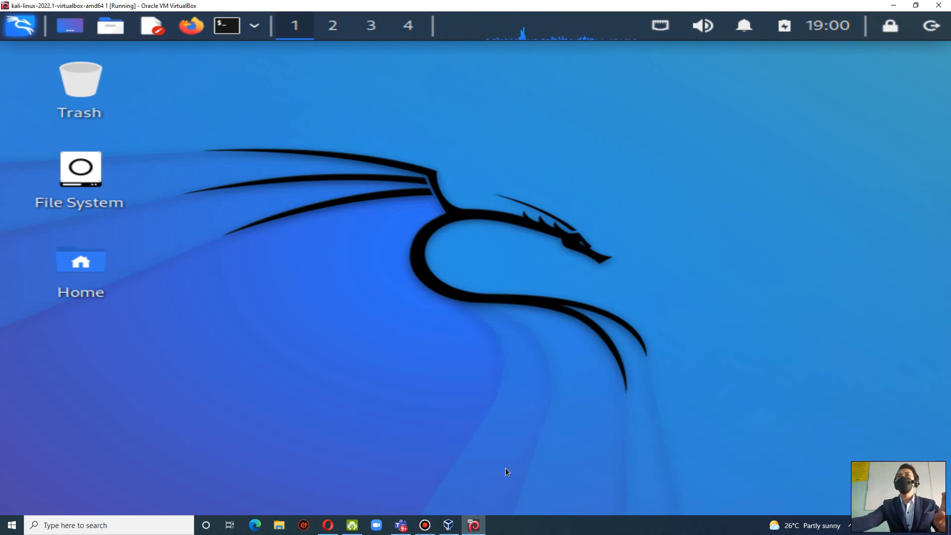